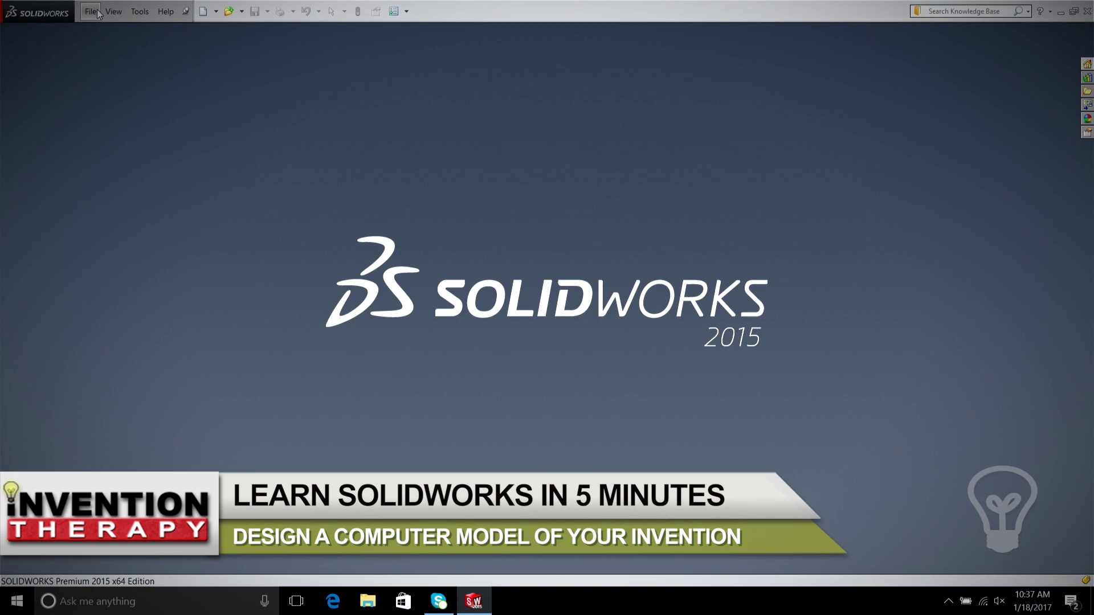
# Create a new part and confirm IPS (inch, pound, second) as its document unit system
pyautogui.click(103, 30)
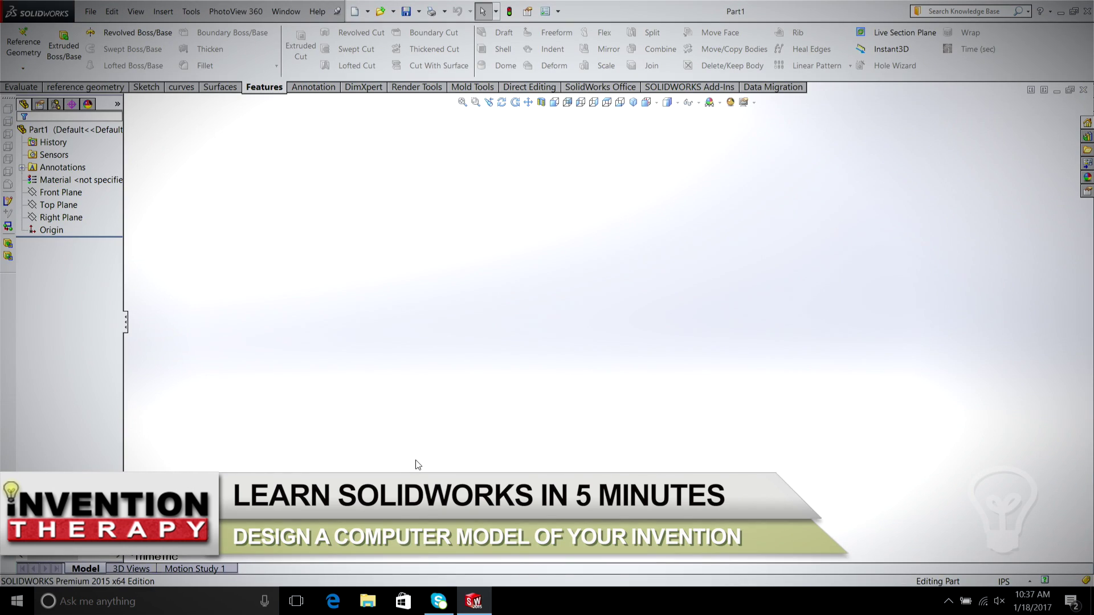
pyautogui.click(559, 11)
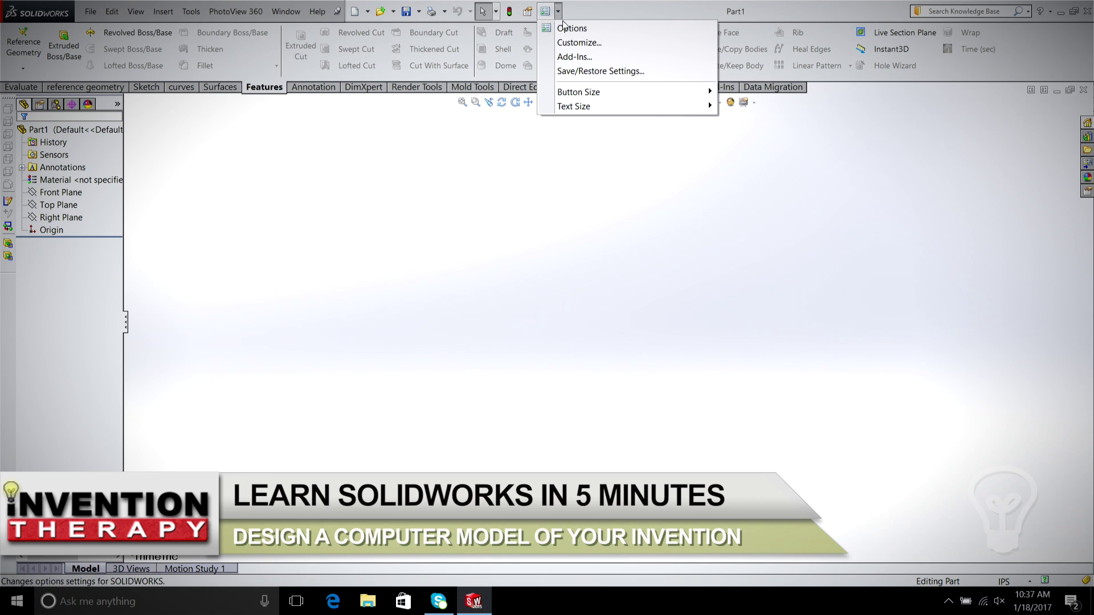
pyautogui.click(570, 29)
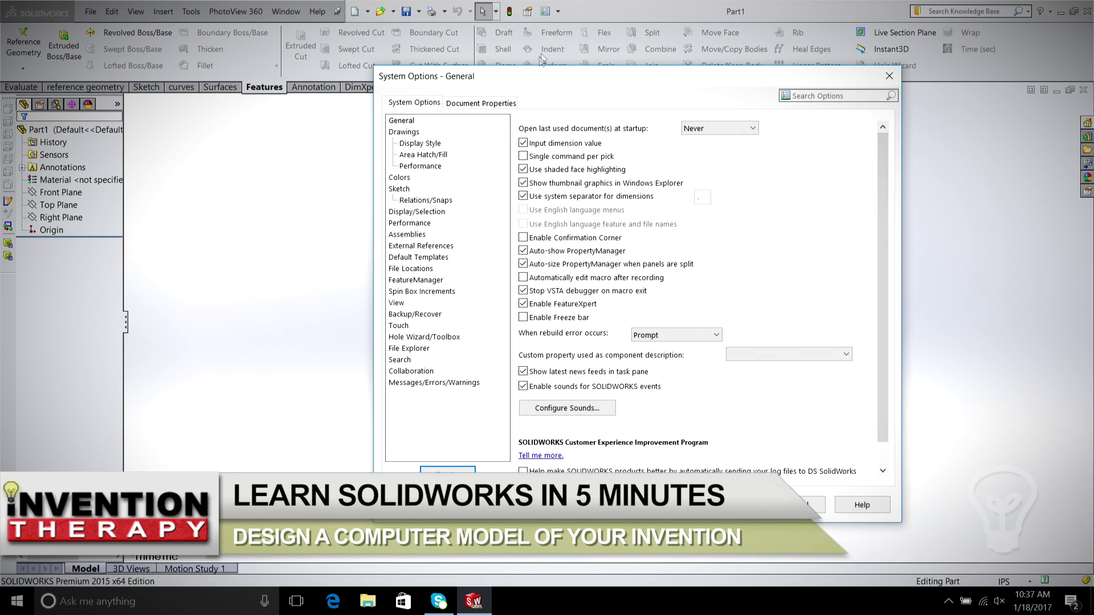
pyautogui.click(494, 103)
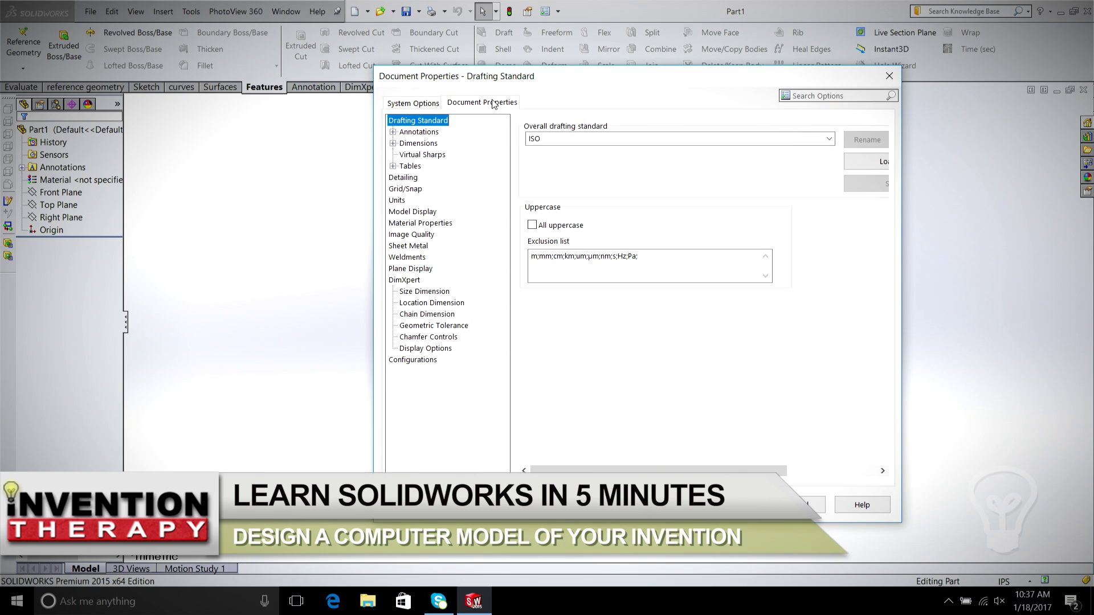
pyautogui.click(400, 201)
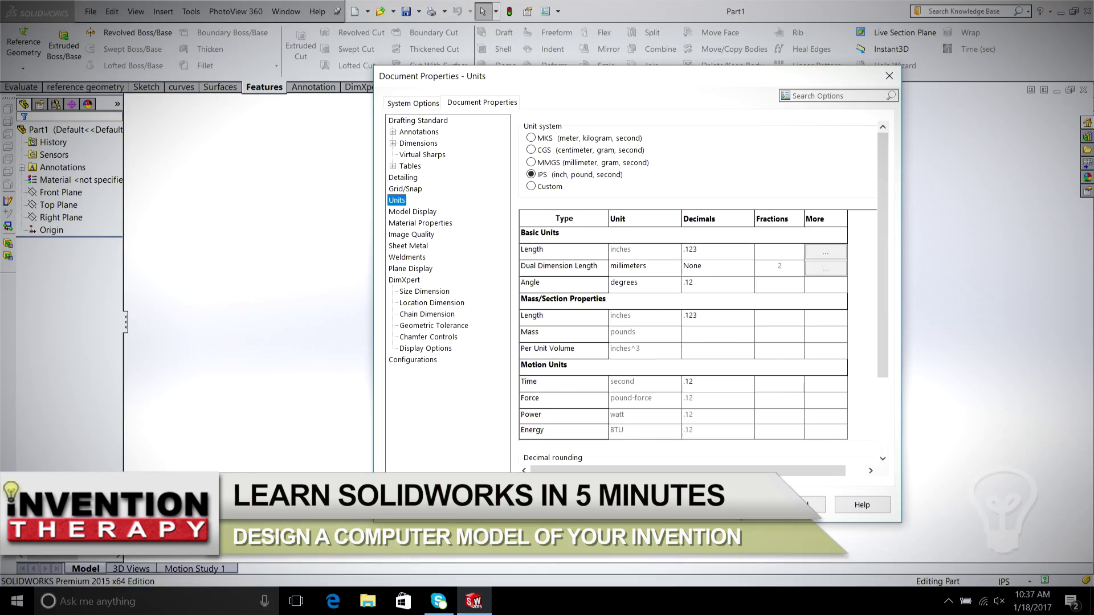
pyautogui.press('Return')
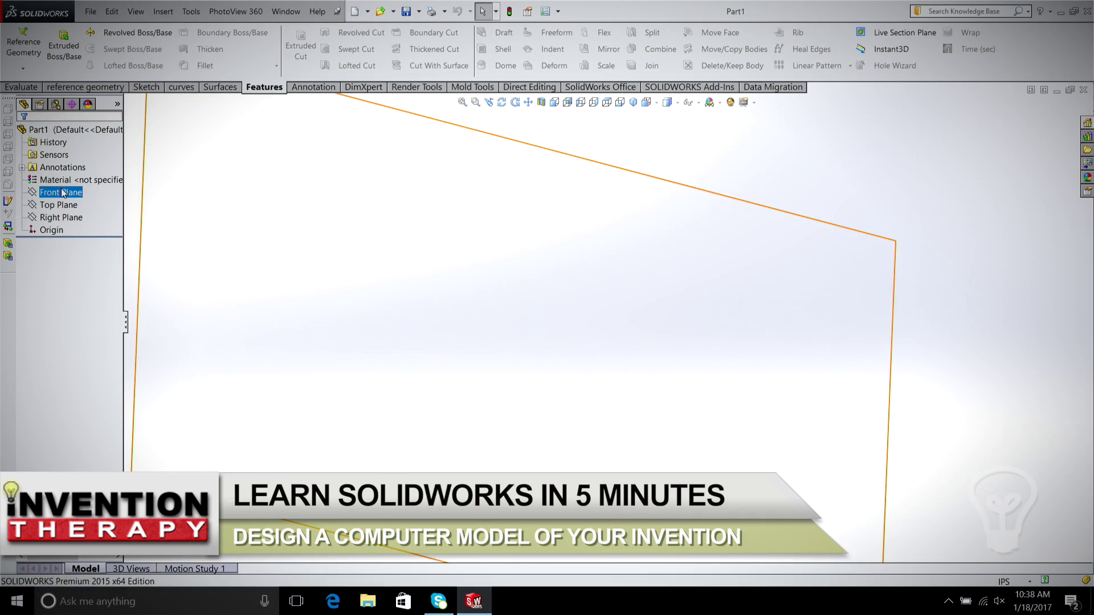
# Start a new sketch on the Top Plane
pyautogui.click(63, 209)
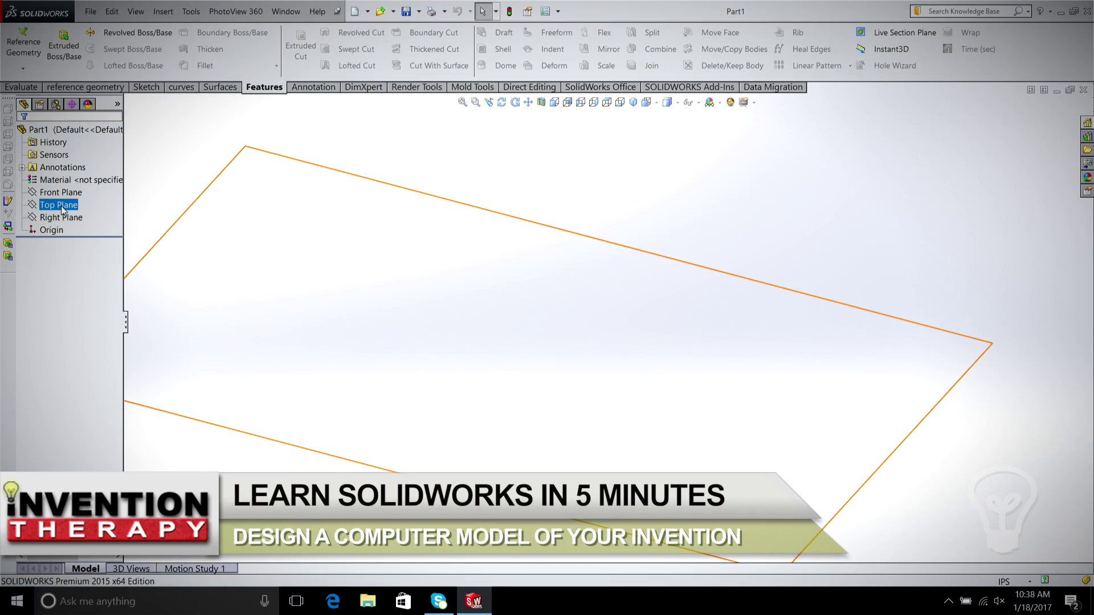
pyautogui.click(63, 218)
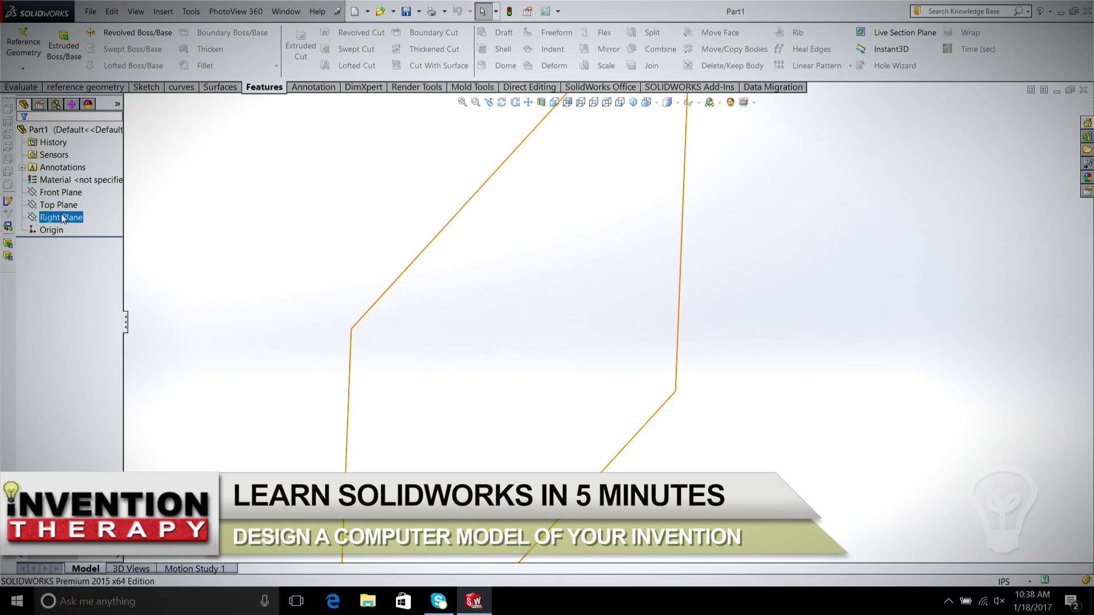
pyautogui.click(64, 209)
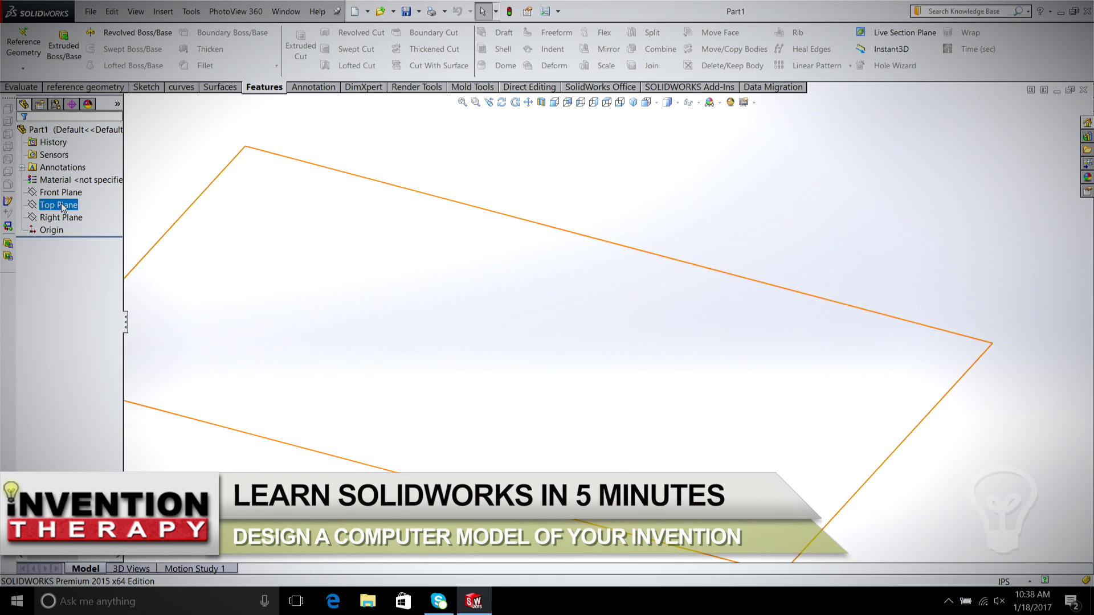
pyautogui.rightClick(64, 208)
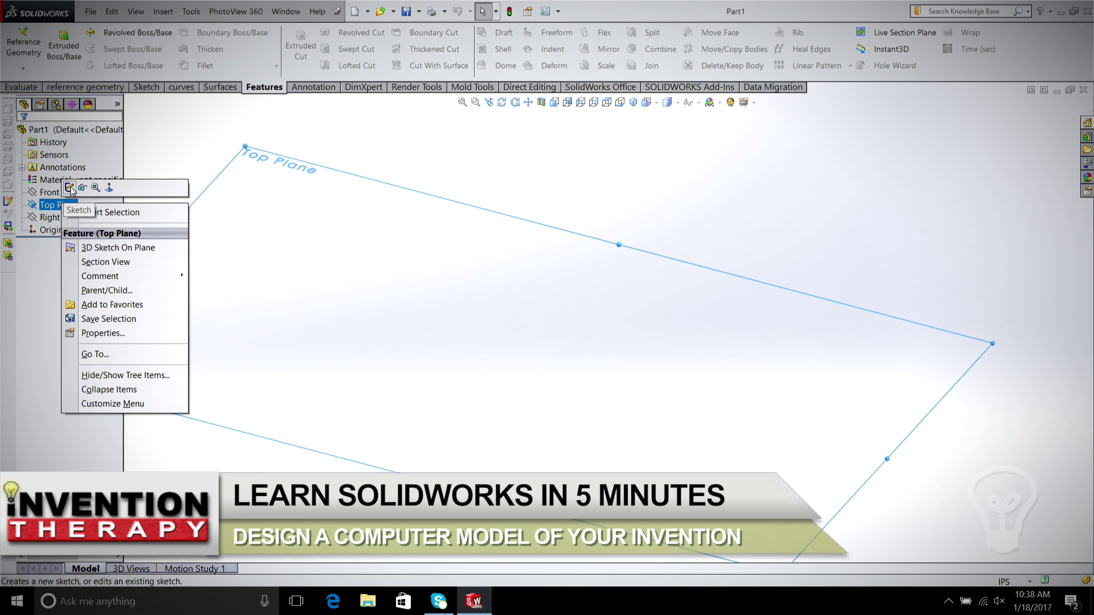
pyautogui.click(69, 188)
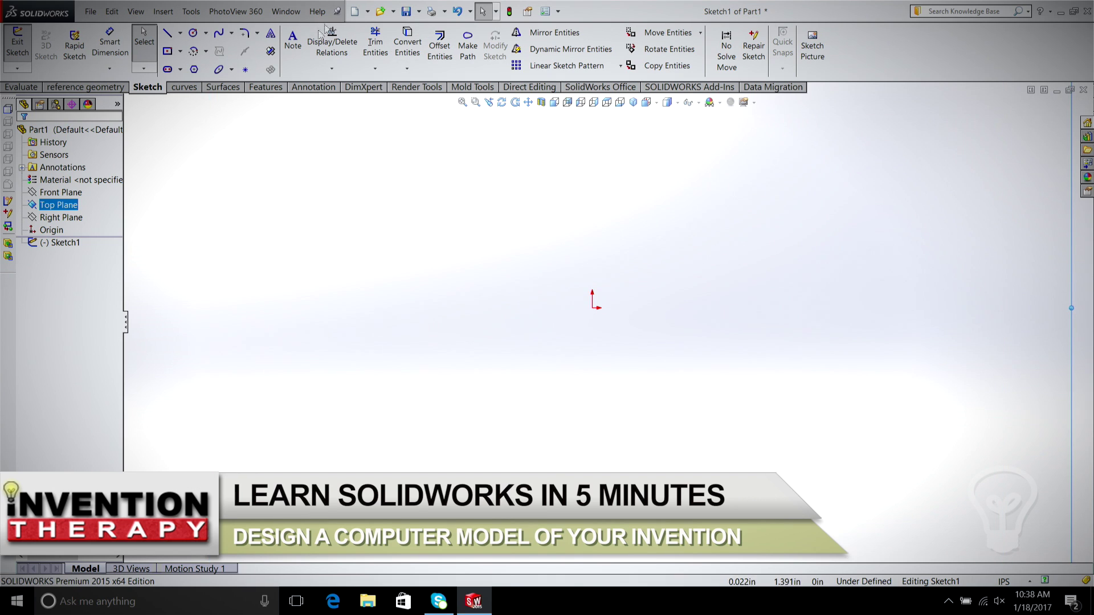
# Sketch a center rectangle on the origin and stretch its corner to make it about 1.59 by 1.37 in
pyautogui.click(168, 52)
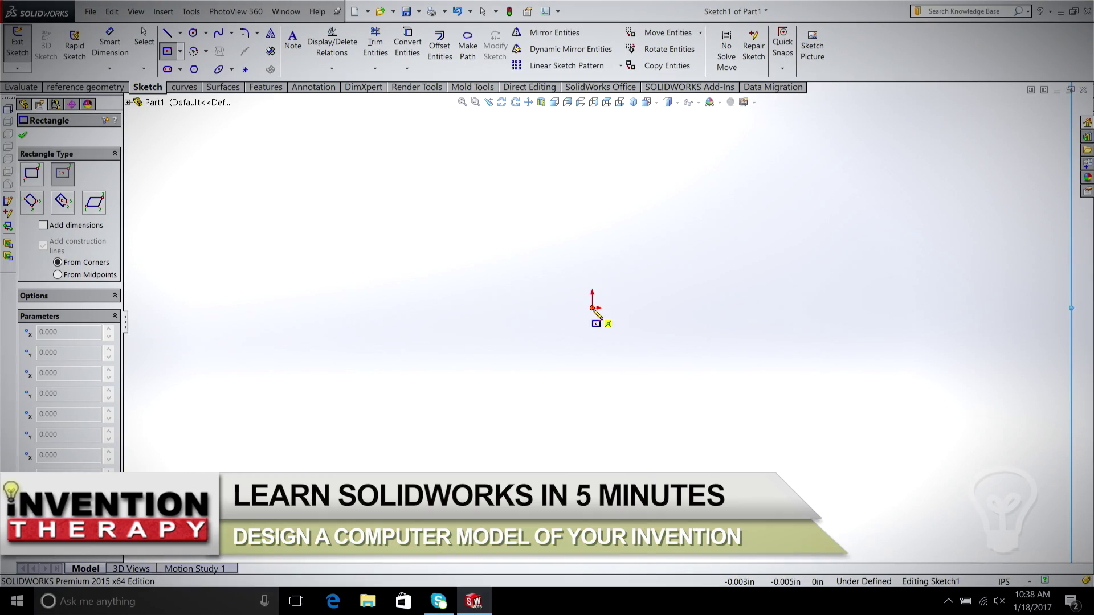
pyautogui.click(593, 307)
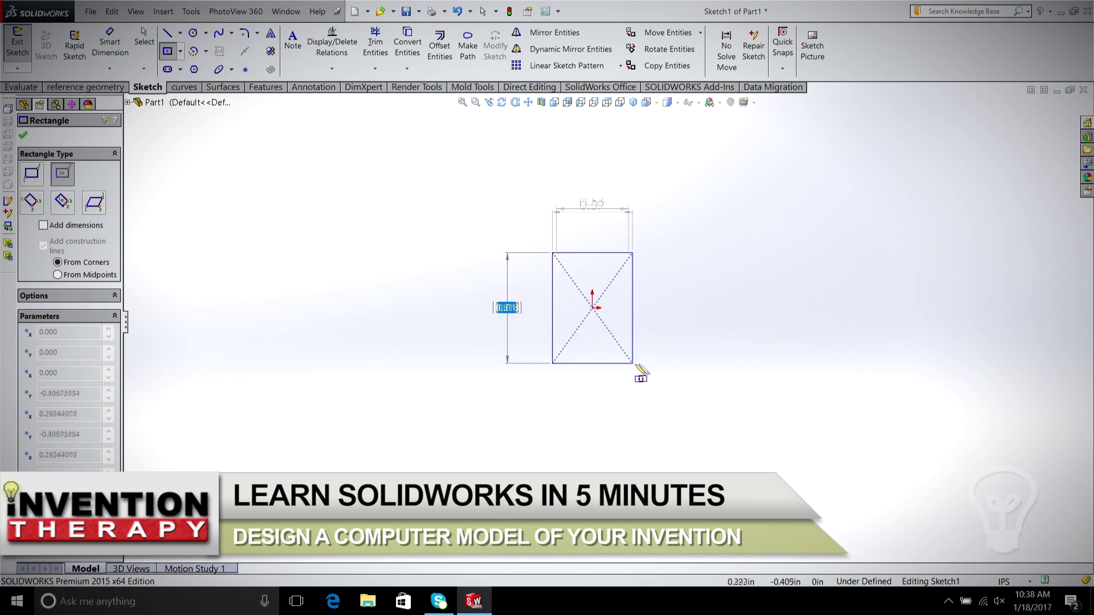
pyautogui.click(682, 382)
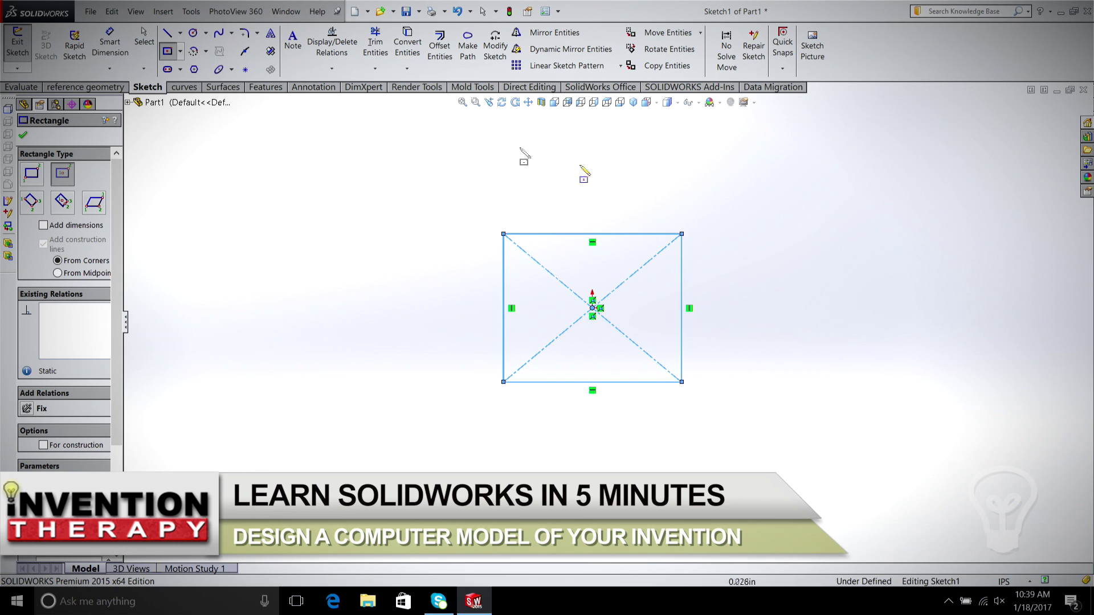
pyautogui.click(145, 40)
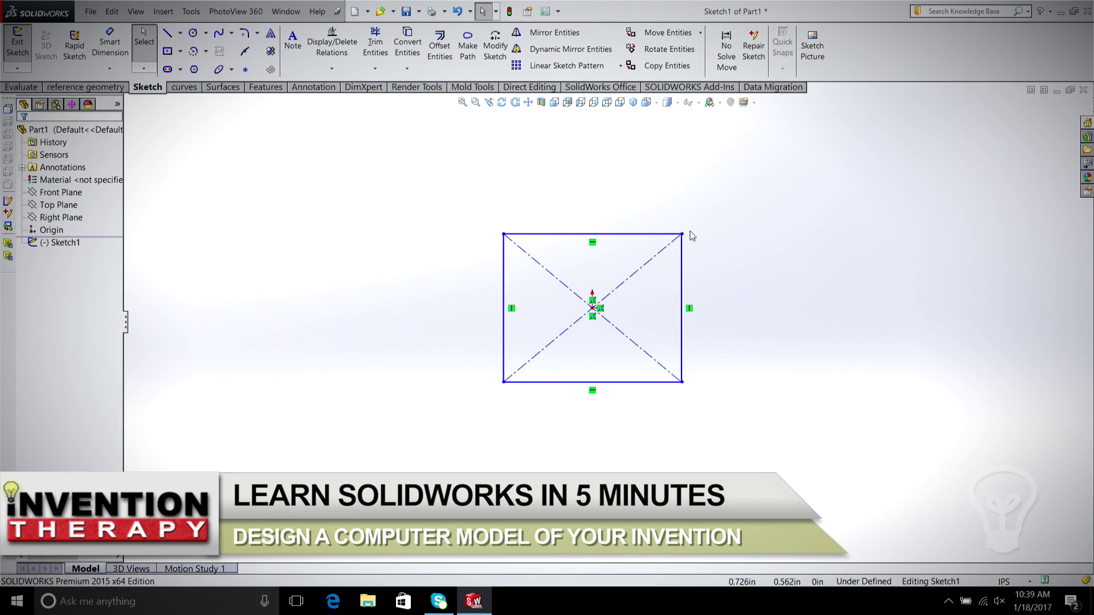
pyautogui.moveTo(683, 234); pyautogui.dragTo(612, 248)
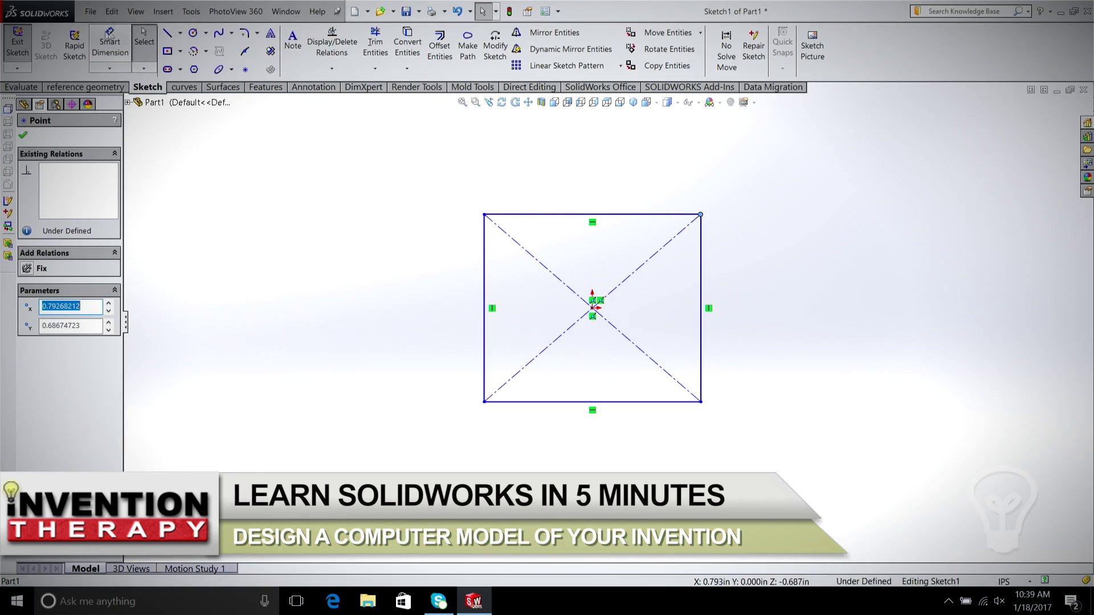
# Dimension the rectangle's width and height to 1 in each
pyautogui.click(111, 40)
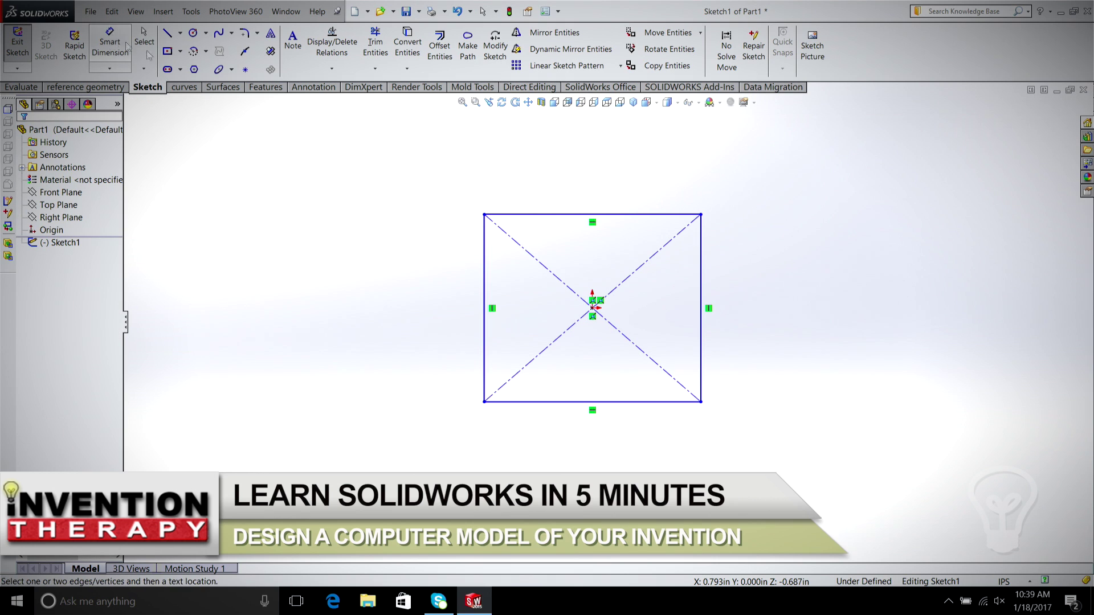
pyautogui.click(626, 216)
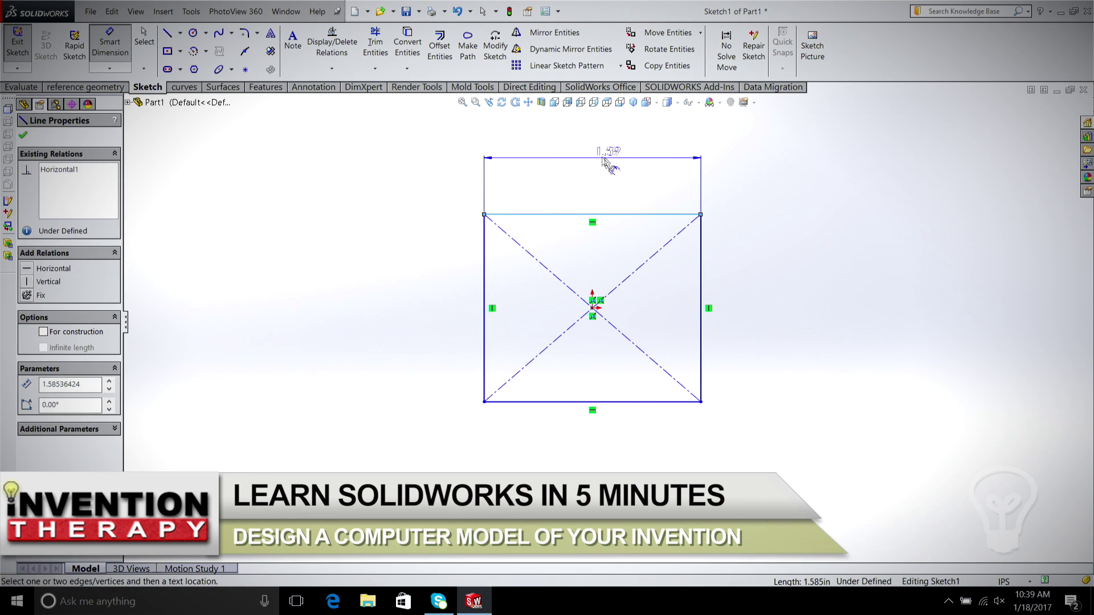
pyautogui.click(602, 162)
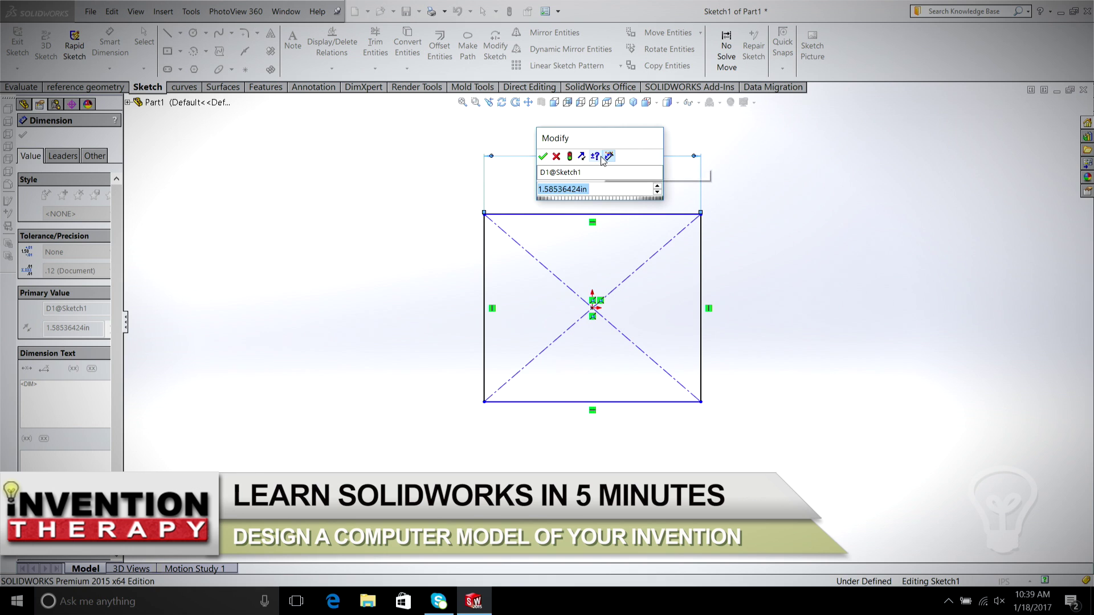
pyautogui.write('1')
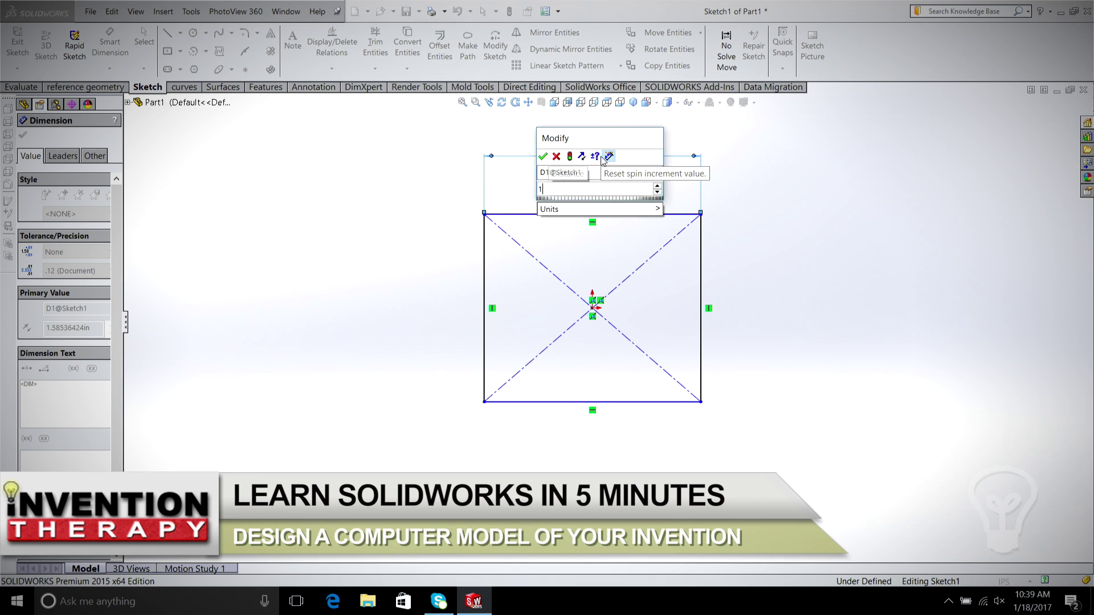
pyautogui.press('Return')
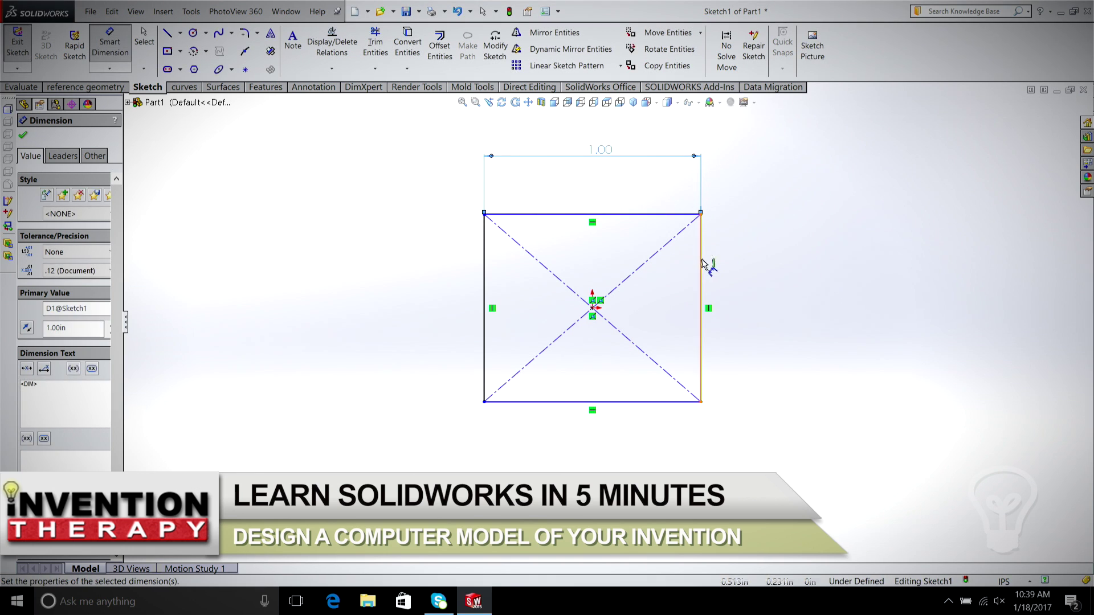
pyautogui.click(708, 264)
pyautogui.click(776, 300)
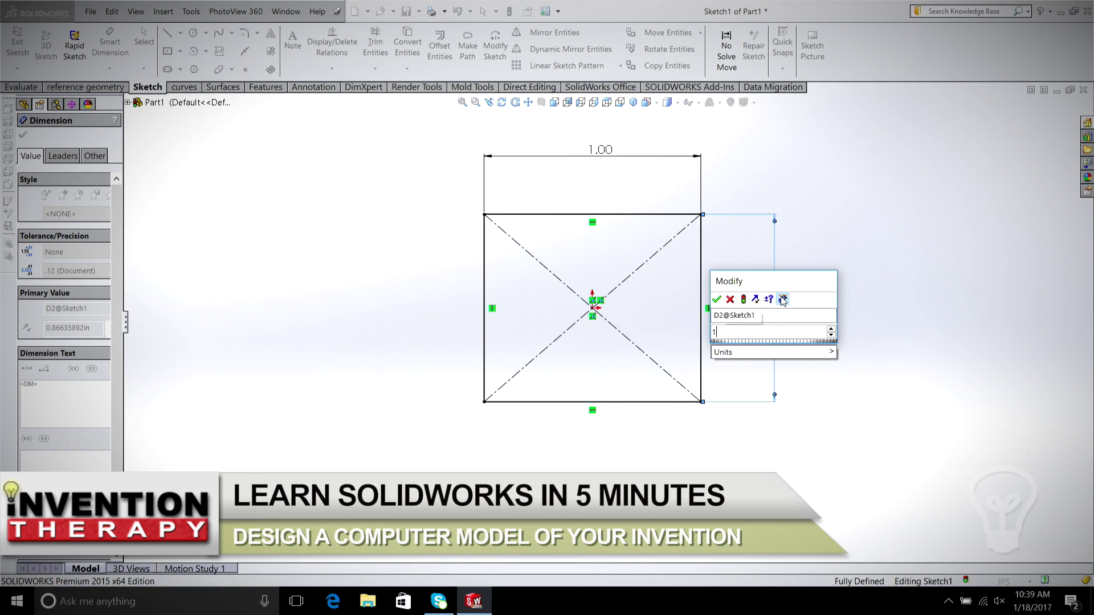
pyautogui.write('1')
pyautogui.press('Return')
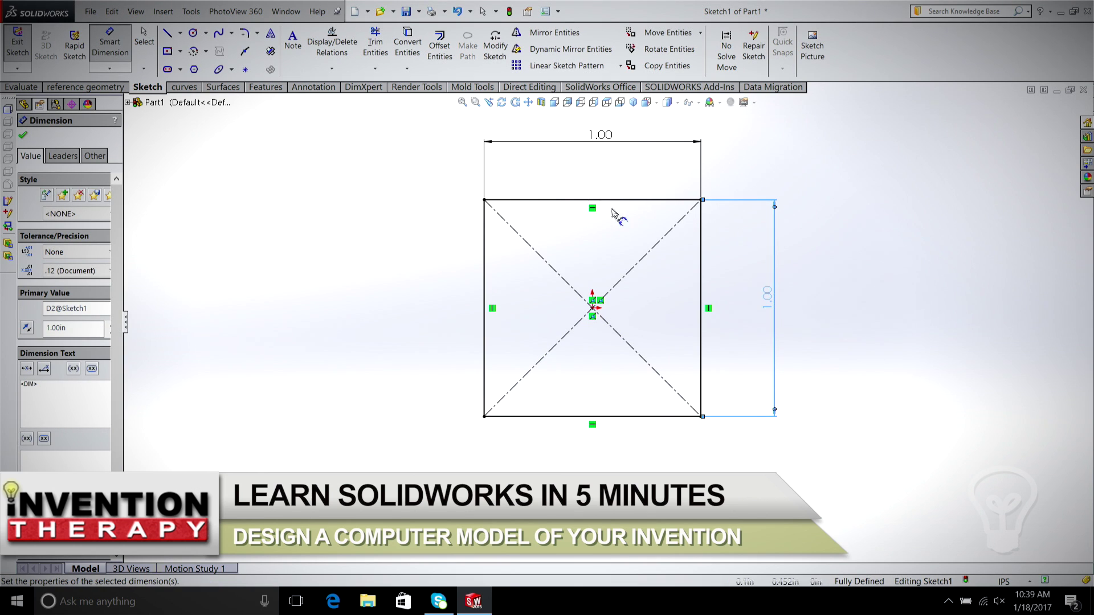
# Extrude the square sketch as a boss with the Mid Plane end condition and a depth of 1 in
pyautogui.click(504, 106)
pyautogui.moveTo(863, 411)
pyautogui.mouseDown()
pyautogui.moveTo(807, 410)
pyautogui.moveTo(727, 490)
pyautogui.moveTo(621, 526)
pyautogui.mouseUp()
pyautogui.moveTo(712, 370)
pyautogui.mouseDown()
pyautogui.moveTo(744, 347)
pyautogui.moveTo(921, 330)
pyautogui.moveTo(843, 384)
pyautogui.moveTo(781, 252)
pyautogui.moveTo(724, 220)
pyautogui.moveTo(740, 300)
pyautogui.moveTo(847, 283)
pyautogui.moveTo(733, 221)
pyautogui.moveTo(706, 323)
pyautogui.moveTo(757, 454)
pyautogui.moveTo(828, 350)
pyautogui.moveTo(703, 454)
pyautogui.moveTo(725, 436)
pyautogui.mouseUp()
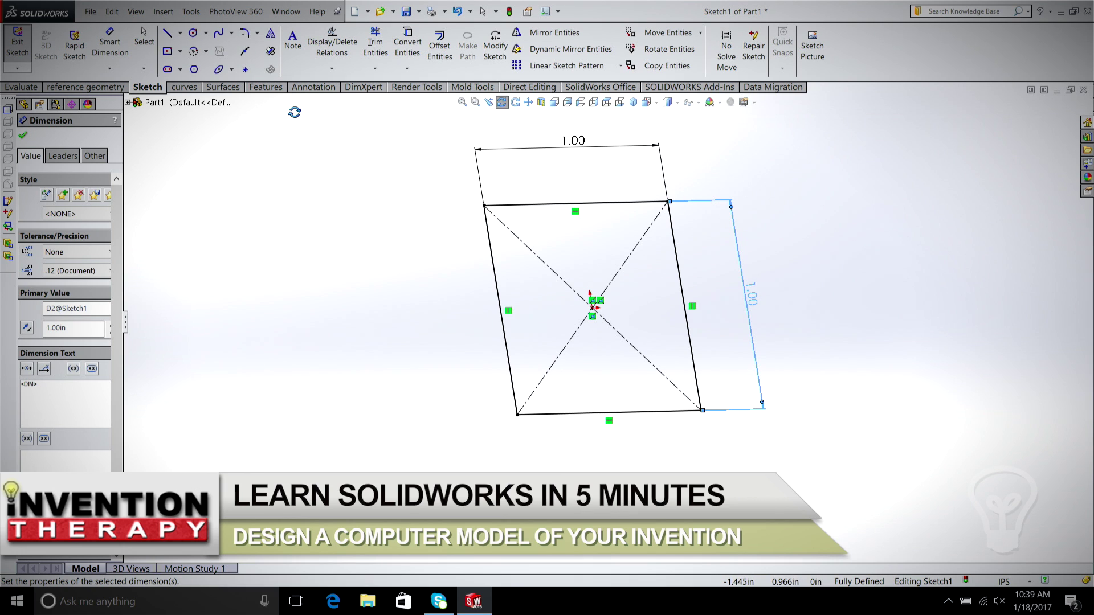
pyautogui.click(267, 89)
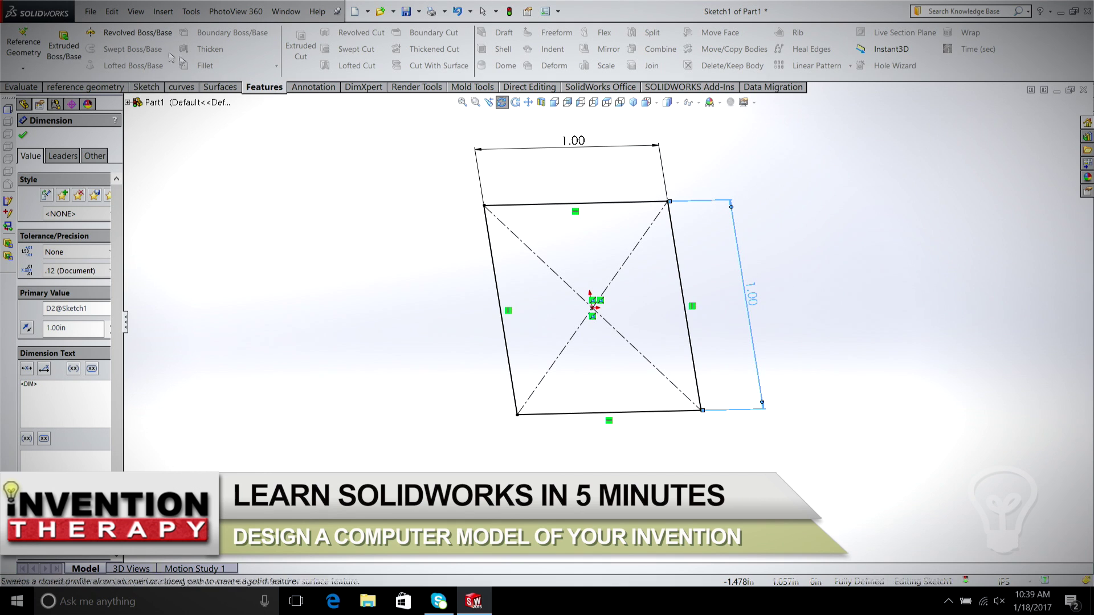
pyautogui.click(57, 45)
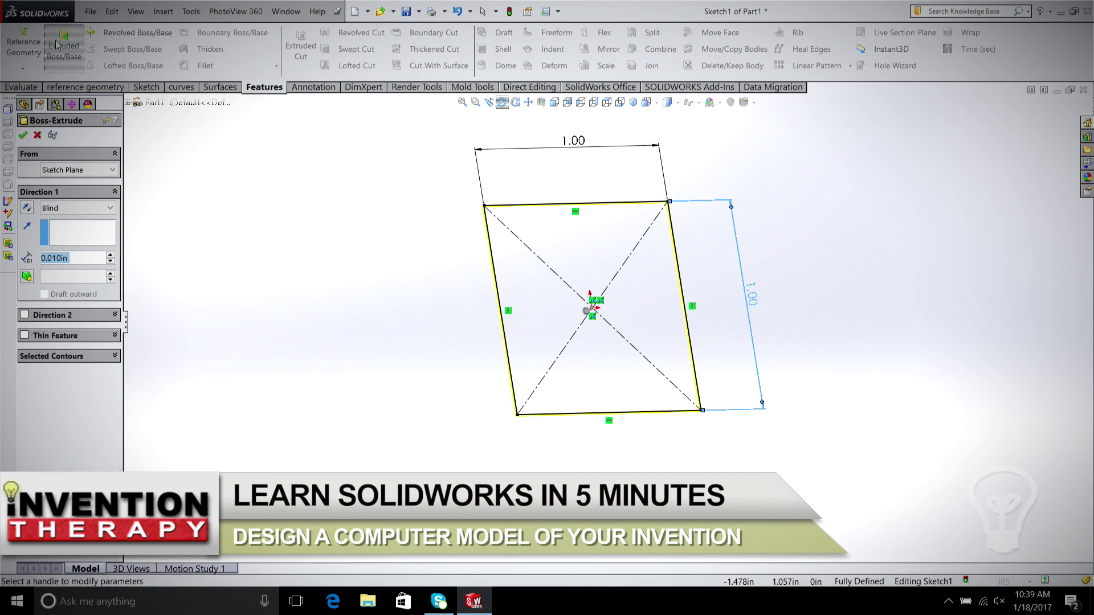
pyautogui.click(68, 213)
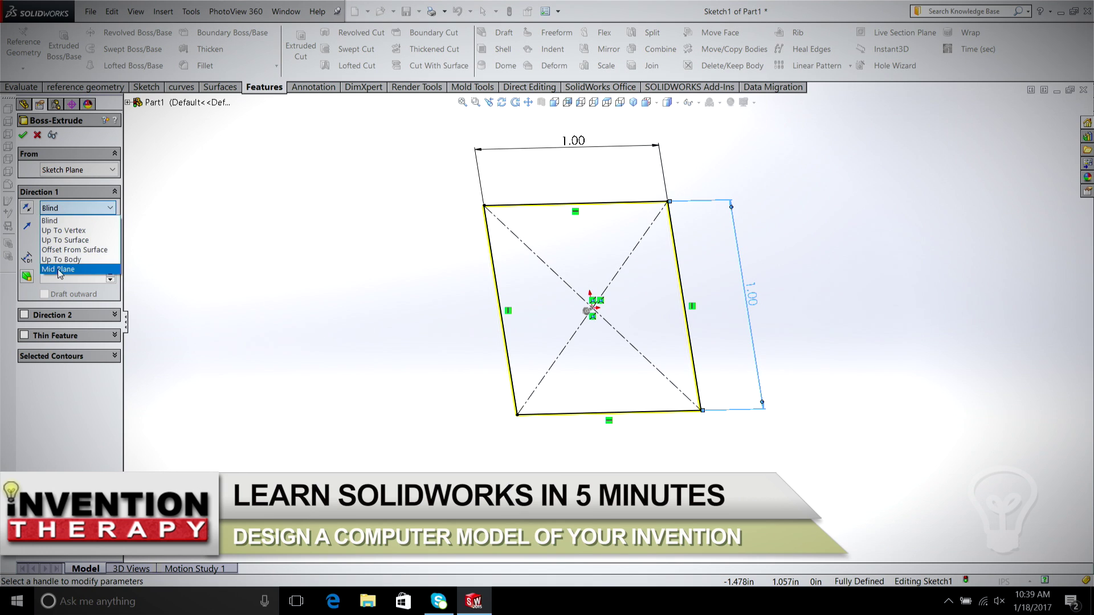
pyautogui.click(60, 270)
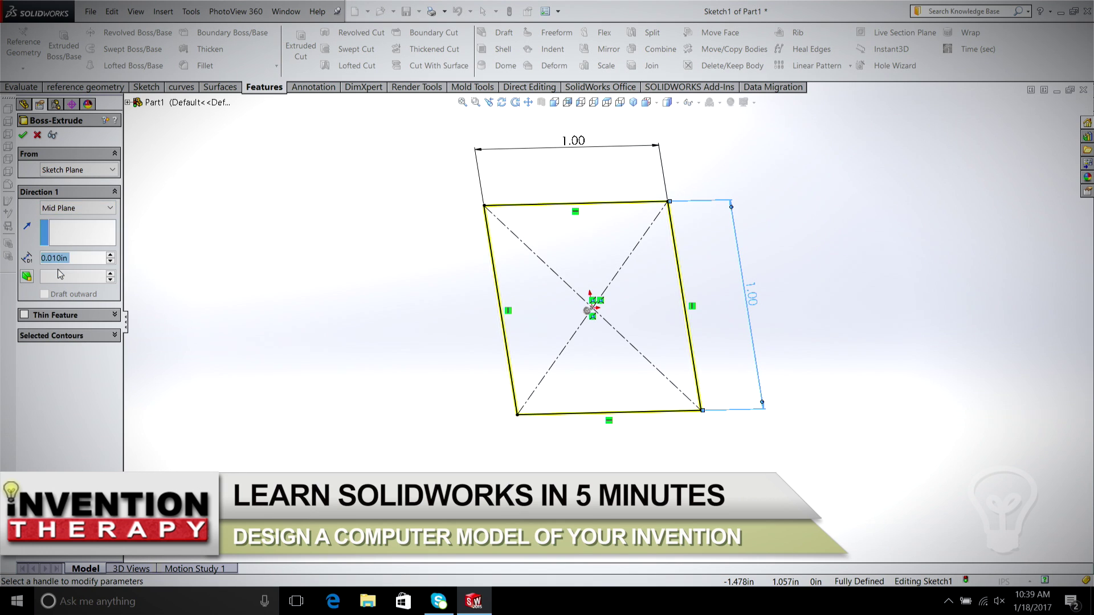
pyautogui.write('1')
pyautogui.press('Return')
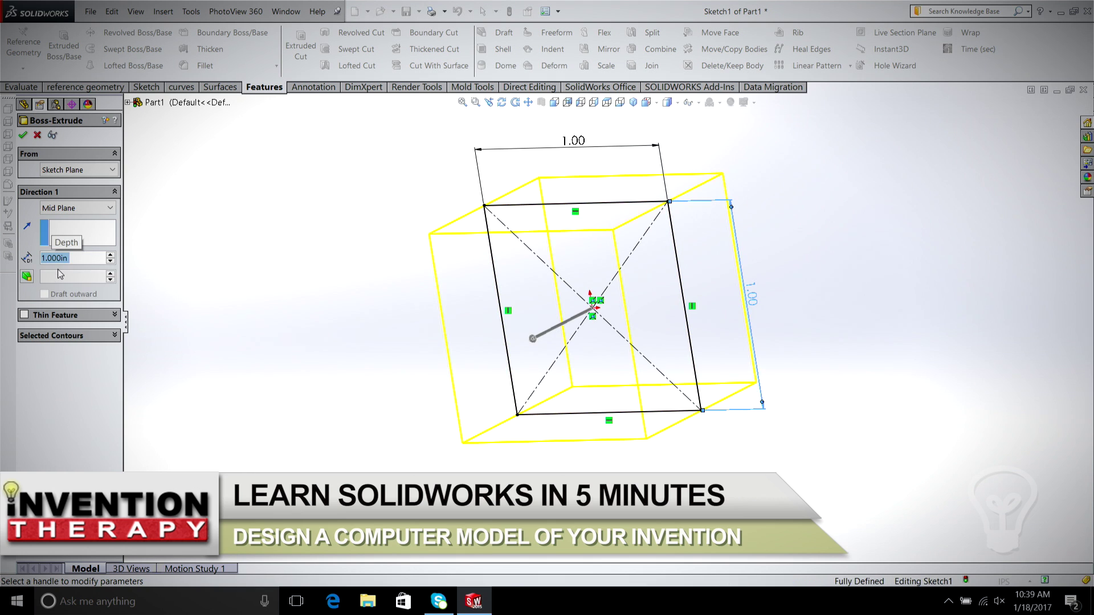
pyautogui.moveTo(791, 372); pyautogui.dragTo(791, 357, button='middle')
pyautogui.moveTo(759, 274); pyautogui.dragTo(778, 308, button='middle')
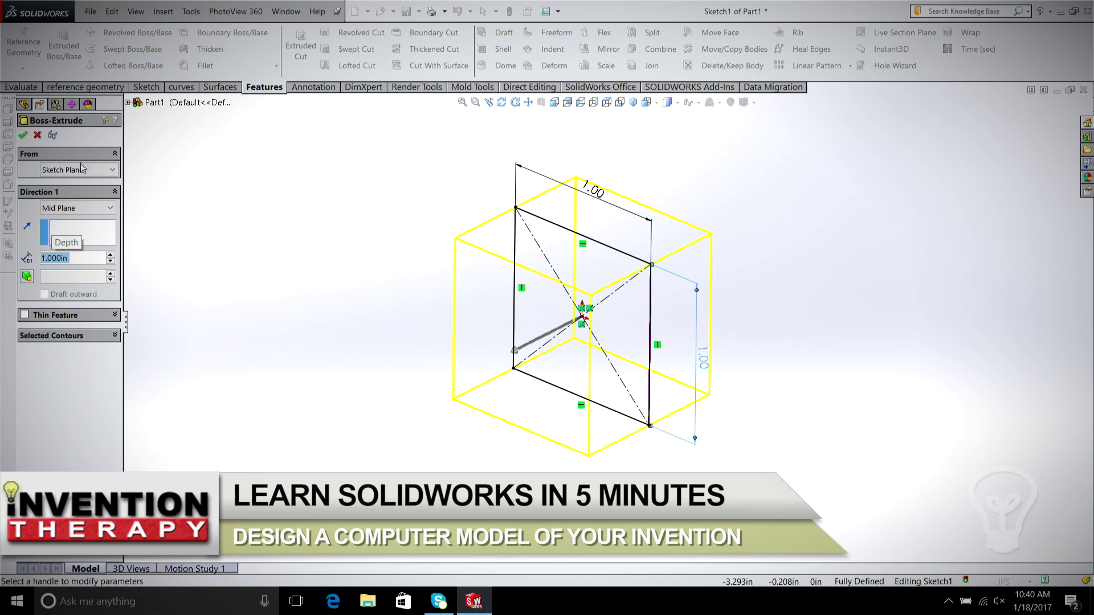
pyautogui.click(24, 136)
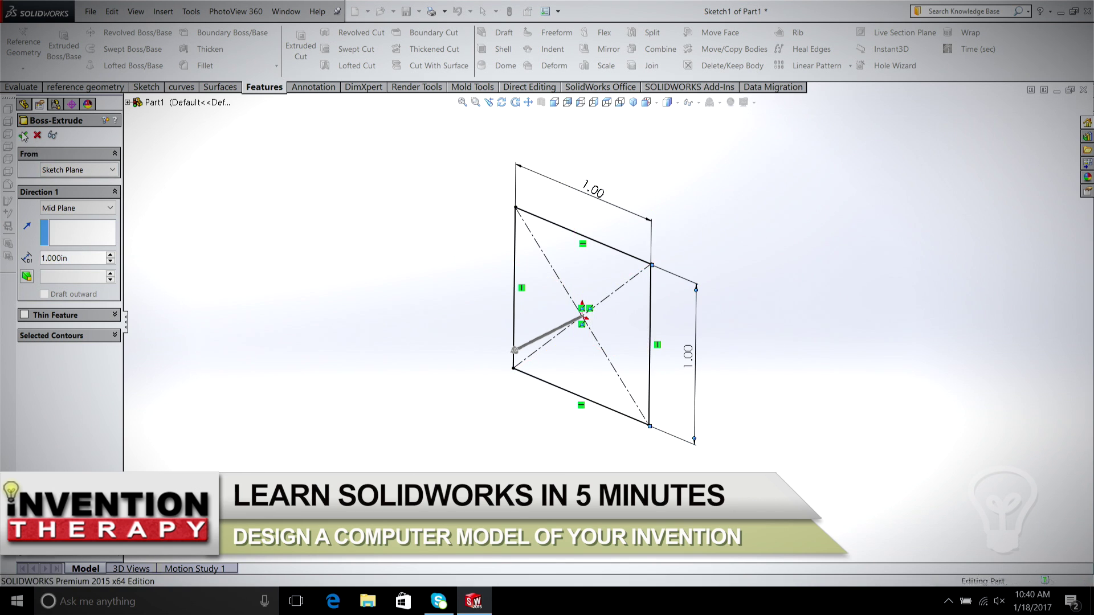
# Examine the extruded cube from different viewing angles
pyautogui.press('Down')
pyautogui.press('Down')
pyautogui.press('Down')
pyautogui.press('Down')
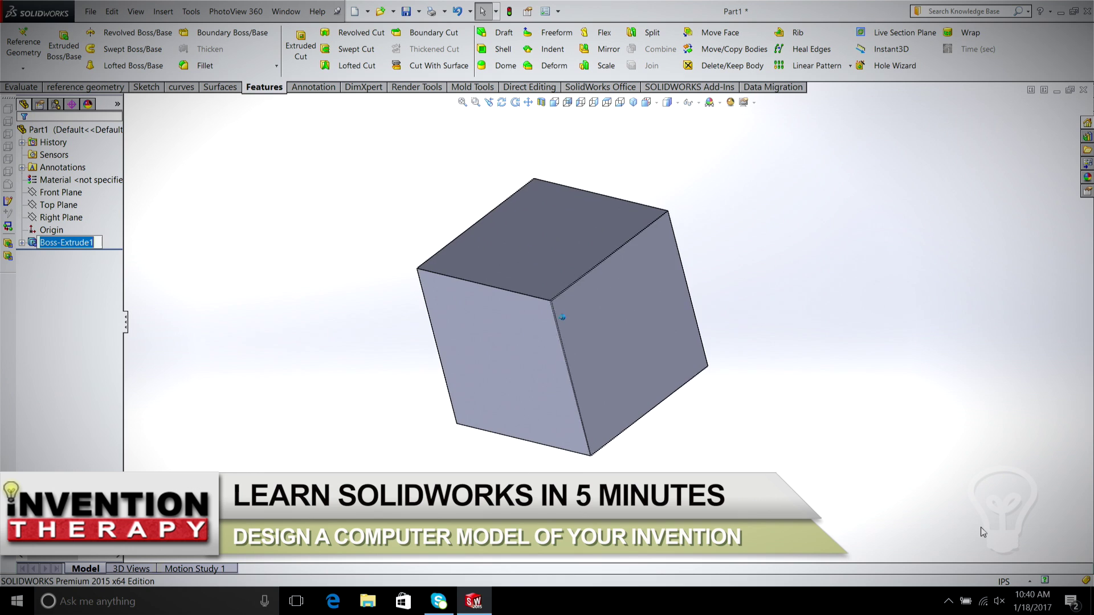
pyautogui.press('Up')
pyautogui.press('Up')
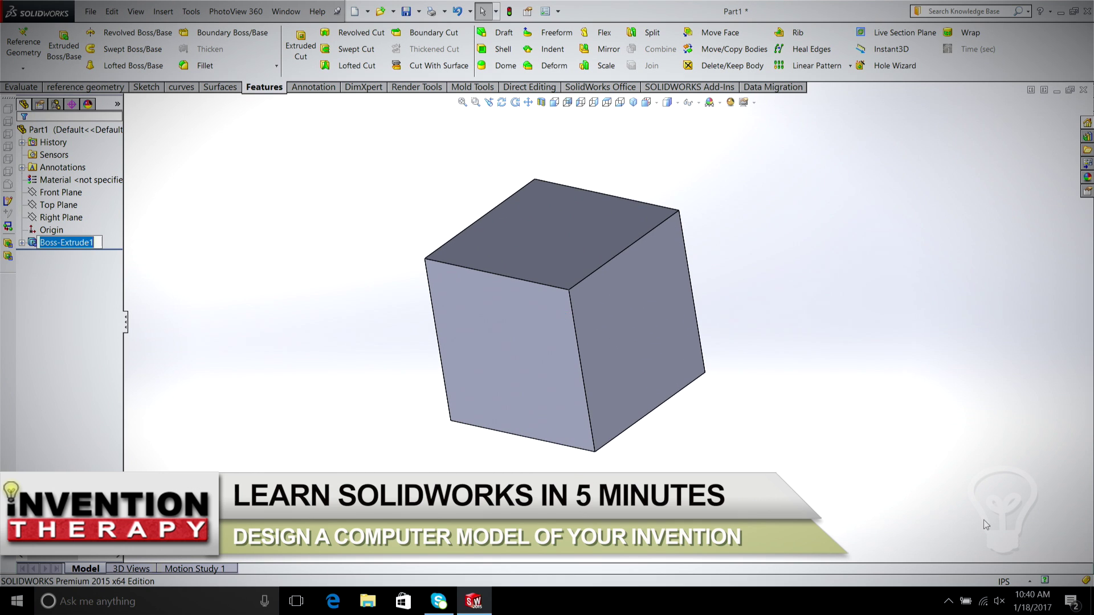
pyautogui.press('Down')
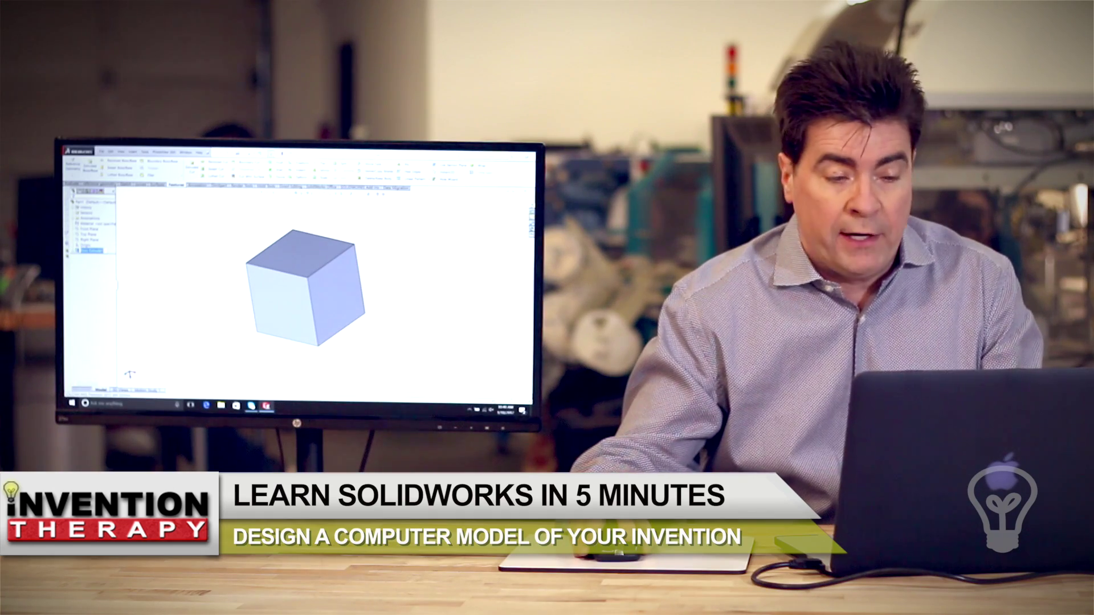
pyautogui.press('Escape')
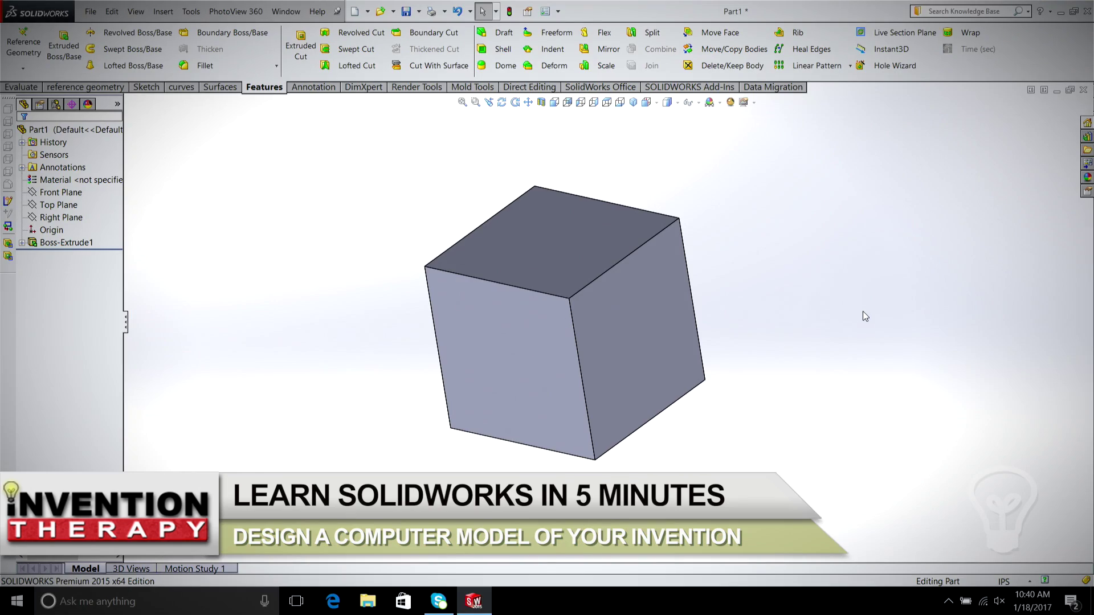
# Sketch a circle about 0.76 in in diameter on a side face of the cube, centered on the origin
pyautogui.hotkey('ctrl', '7')
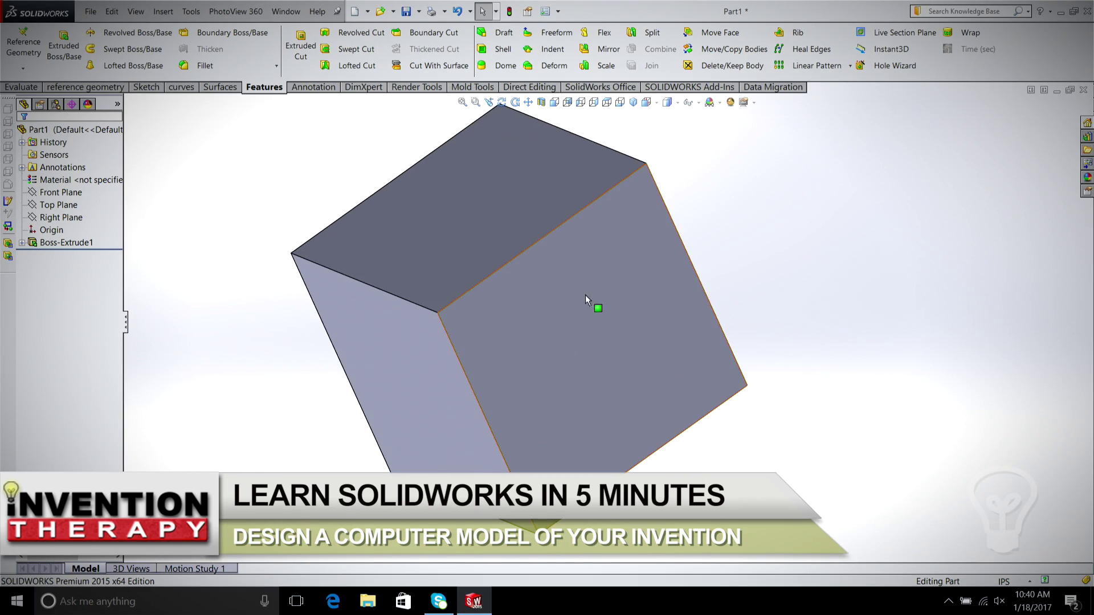
pyautogui.rightClick(568, 327)
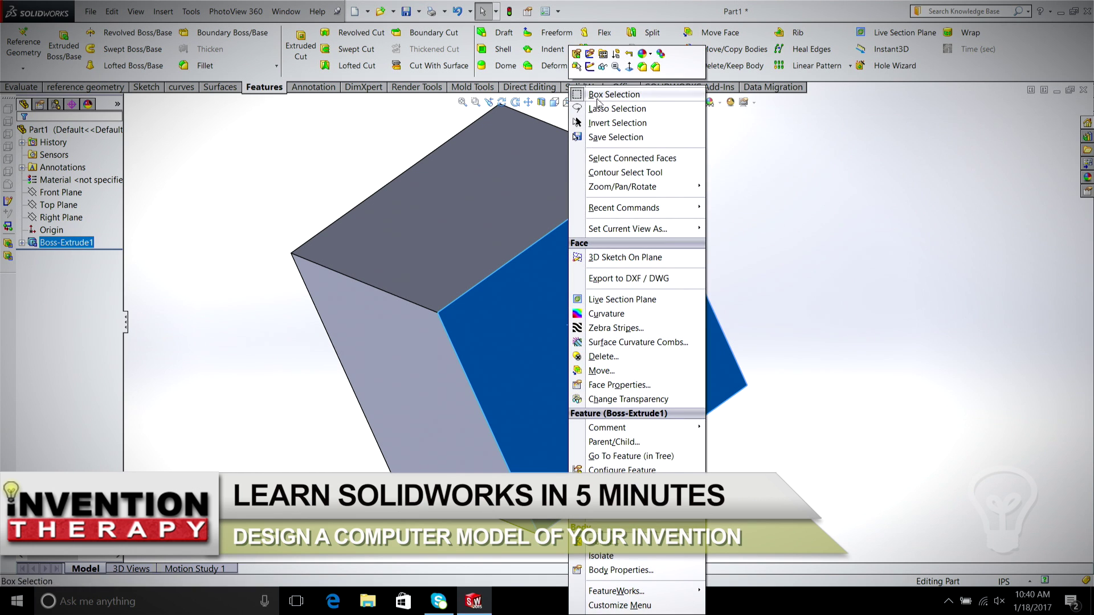
pyautogui.click(590, 67)
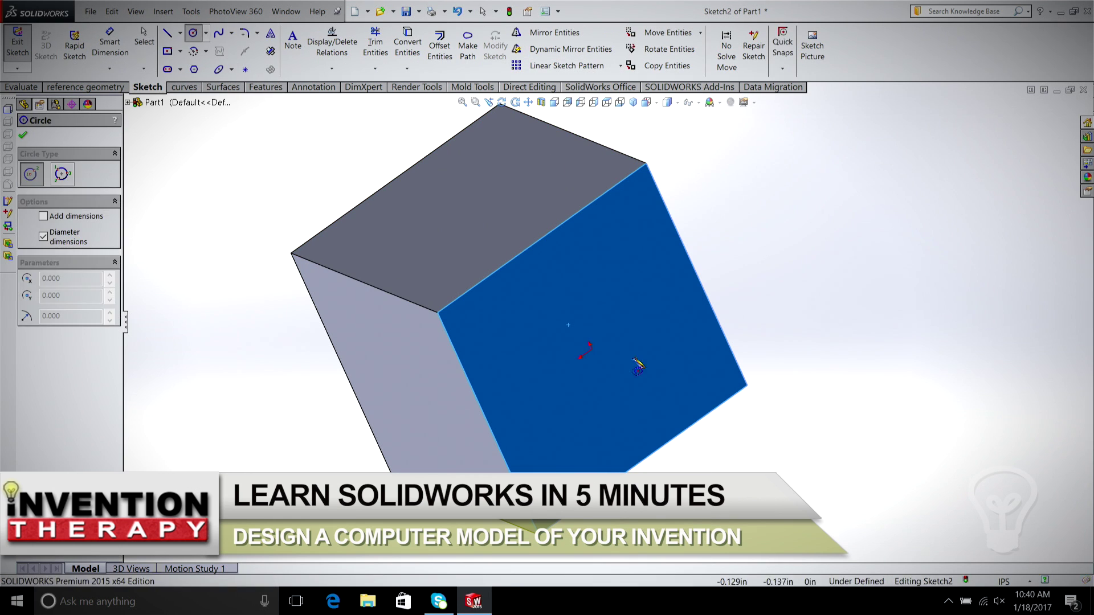
pyautogui.click(592, 350)
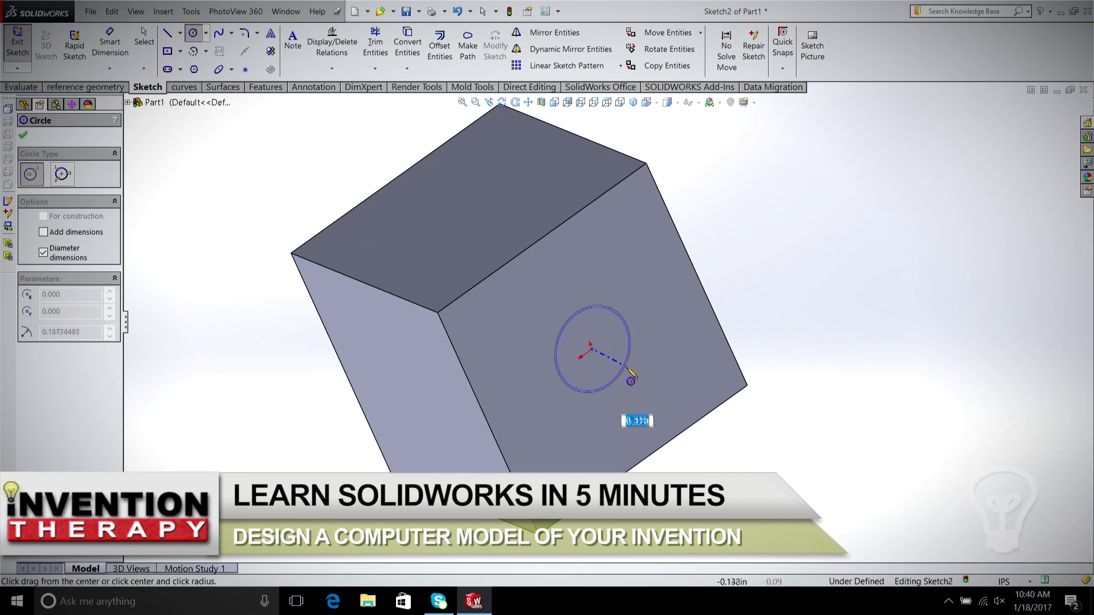
pyautogui.click(670, 390)
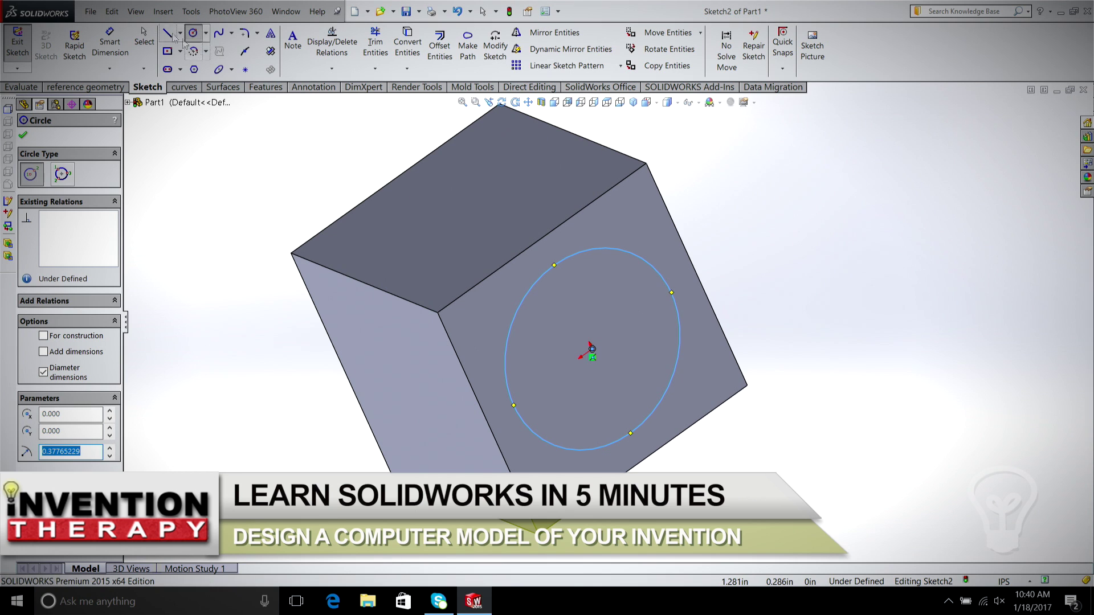
# Dimension the circle's diameter to 0.75 in
pyautogui.click(110, 40)
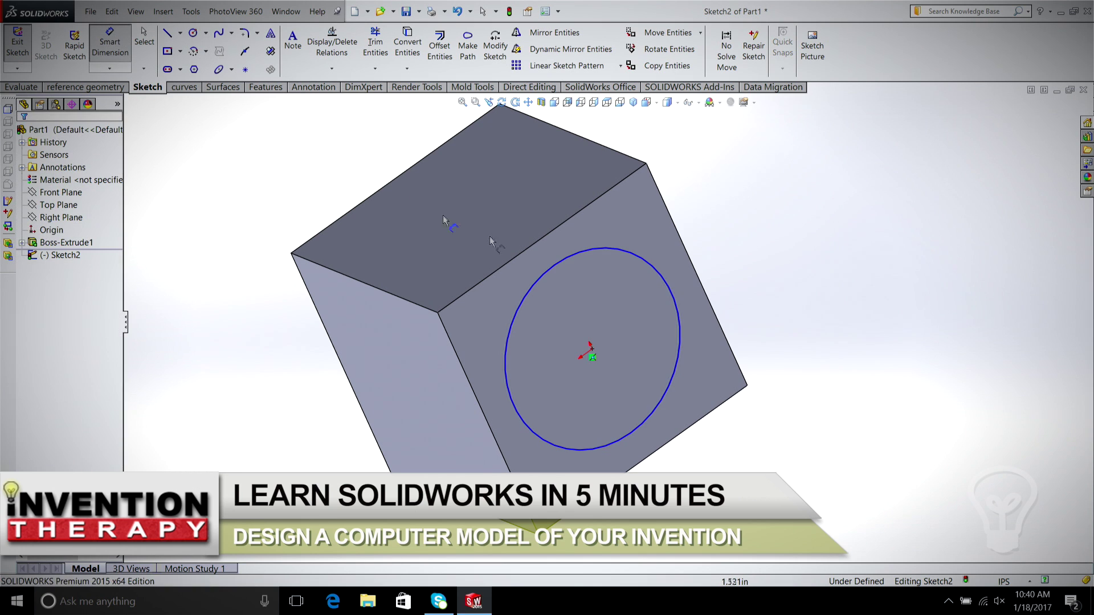
pyautogui.click(664, 277)
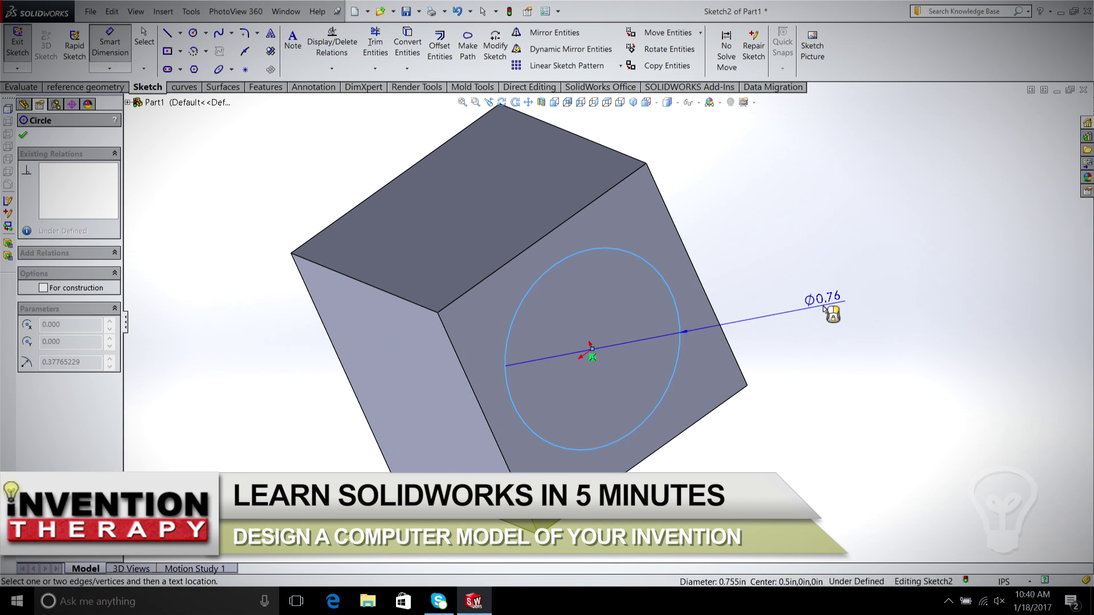
pyautogui.click(823, 308)
pyautogui.write('.75')
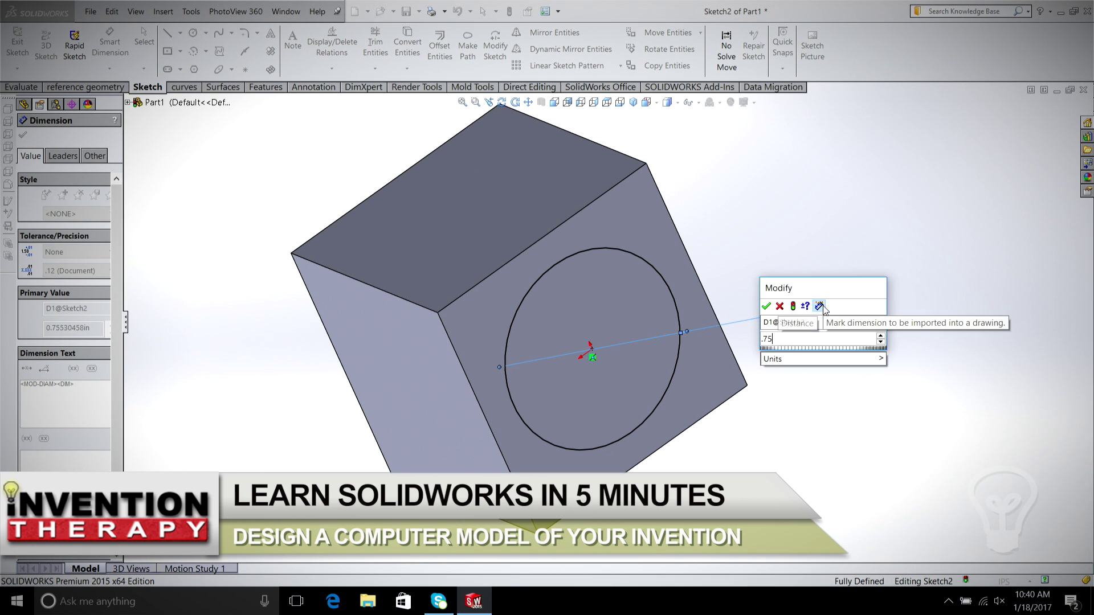
pyautogui.press('Return')
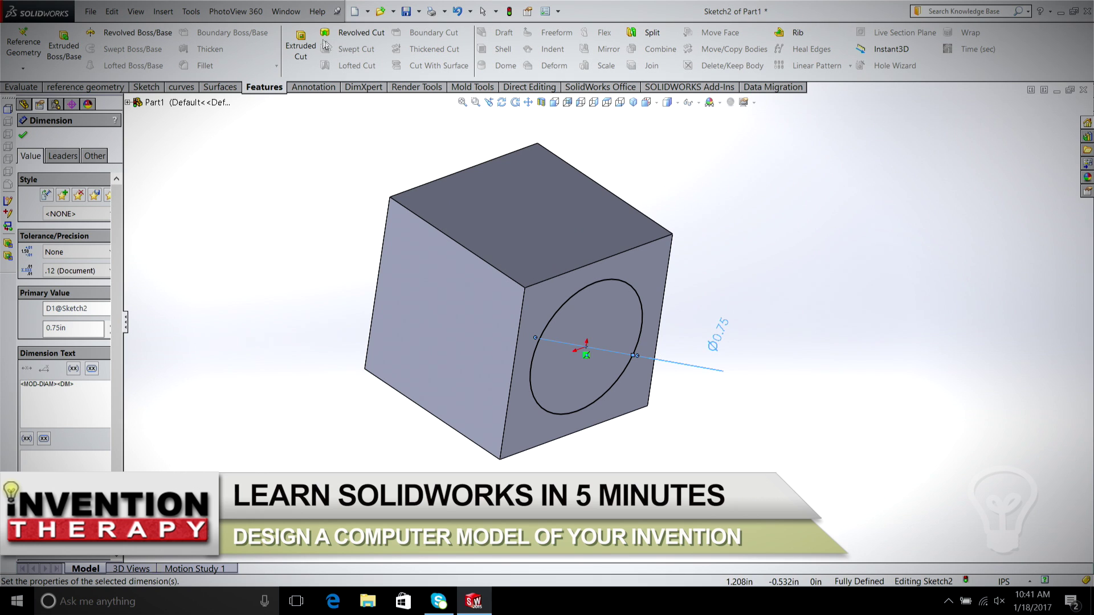
# Cut the circle through the cube as an extruded cut with the Through All end condition
pyautogui.click(304, 46)
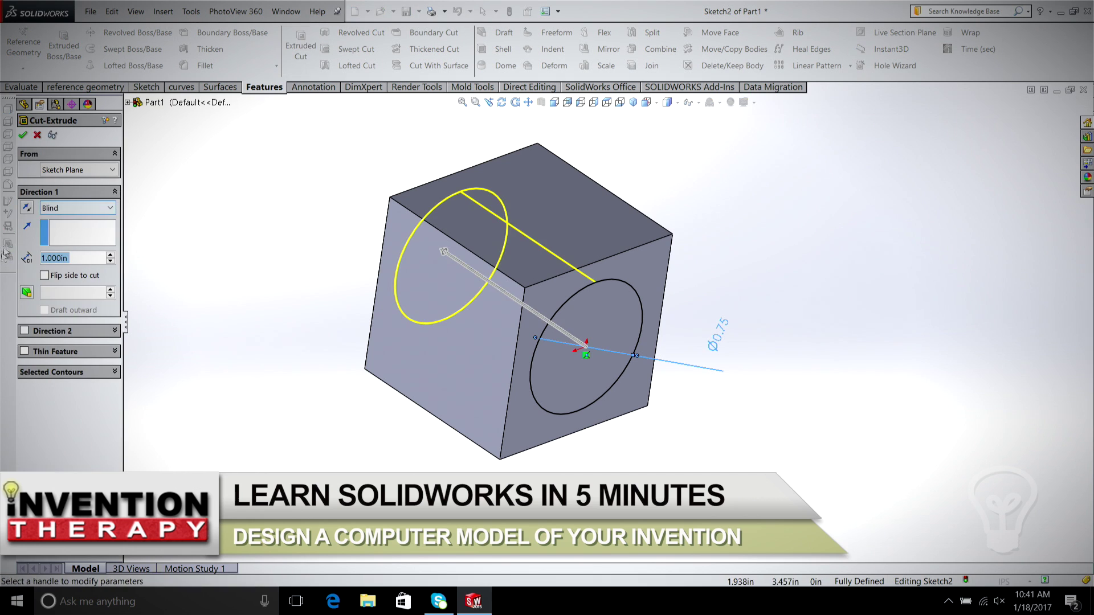
pyautogui.click(67, 208)
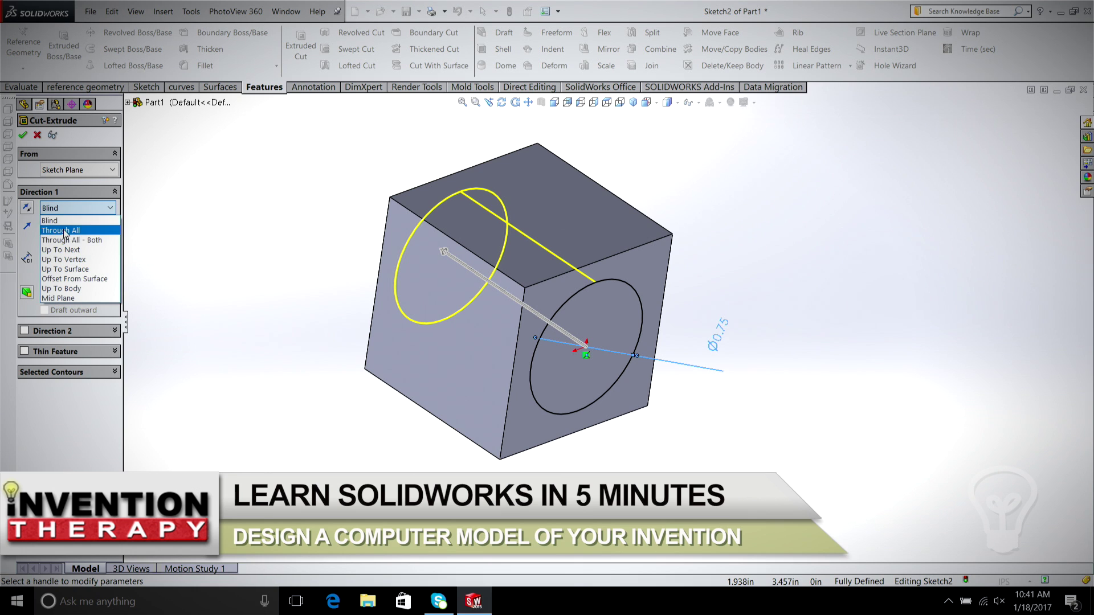
pyautogui.click(65, 231)
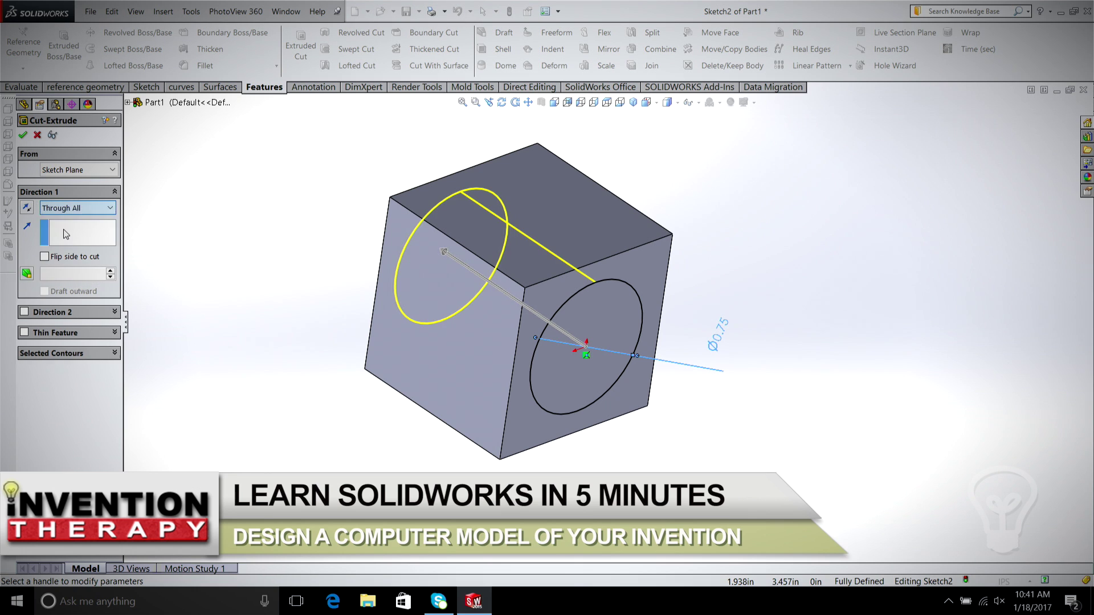
pyautogui.click(25, 137)
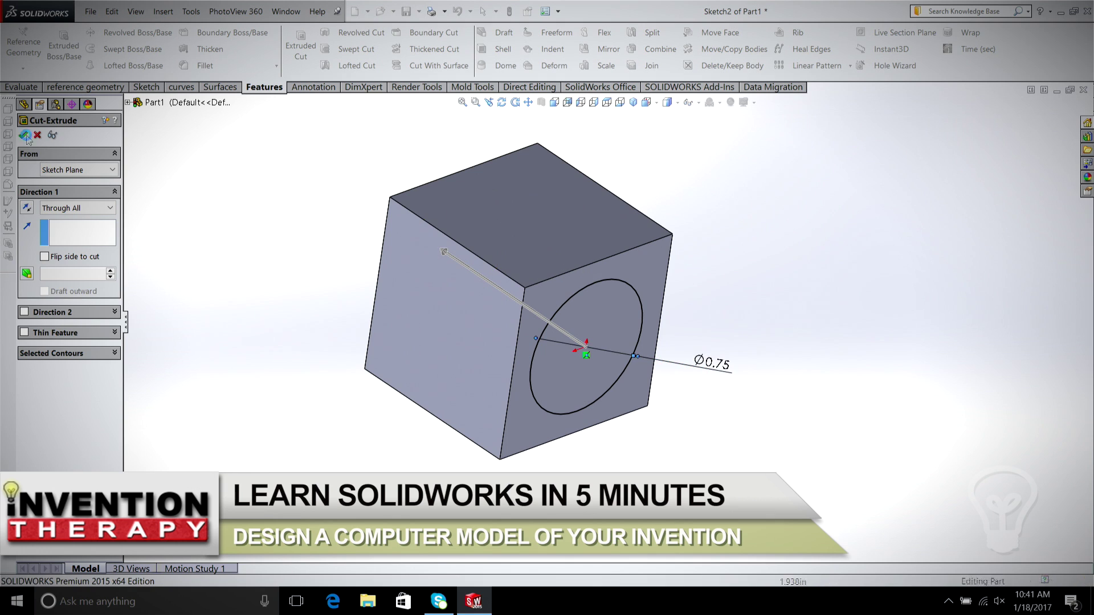
pyautogui.moveTo(442, 278); pyautogui.dragTo(694, 311, button='middle')
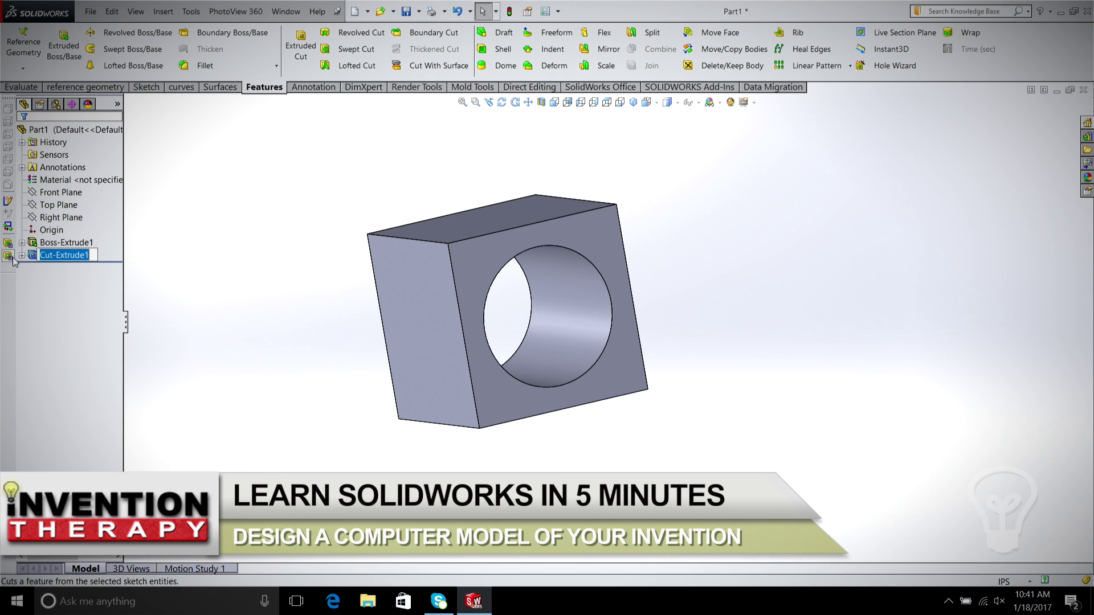
# Edit the hole's cut feature to the Blind end condition with a depth of 0.5 in
pyautogui.rightClick(72, 258)
pyautogui.click(77, 219)
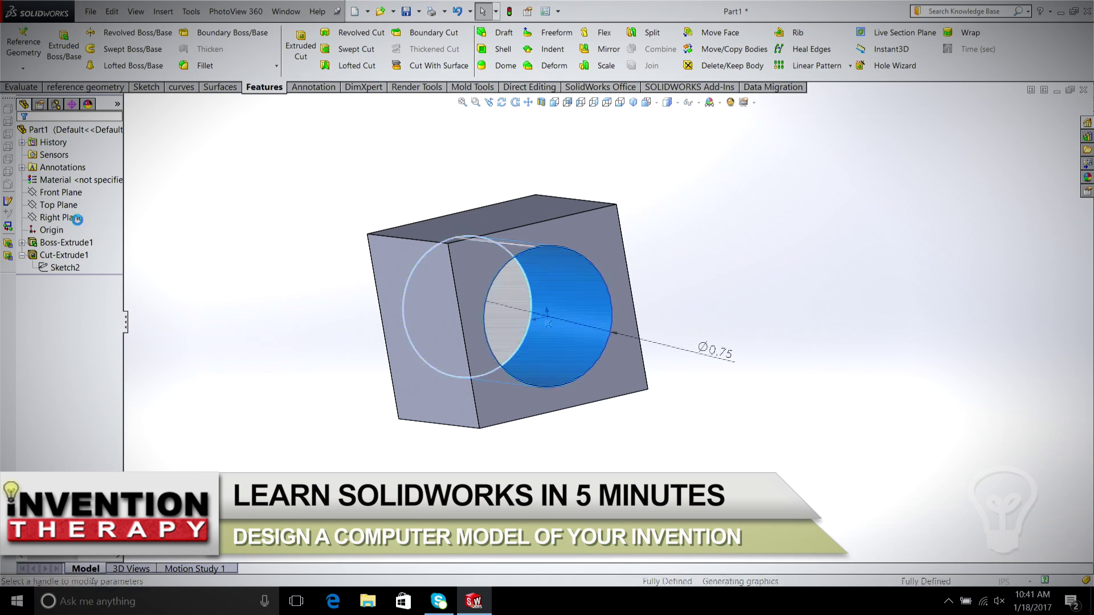
pyautogui.click(73, 212)
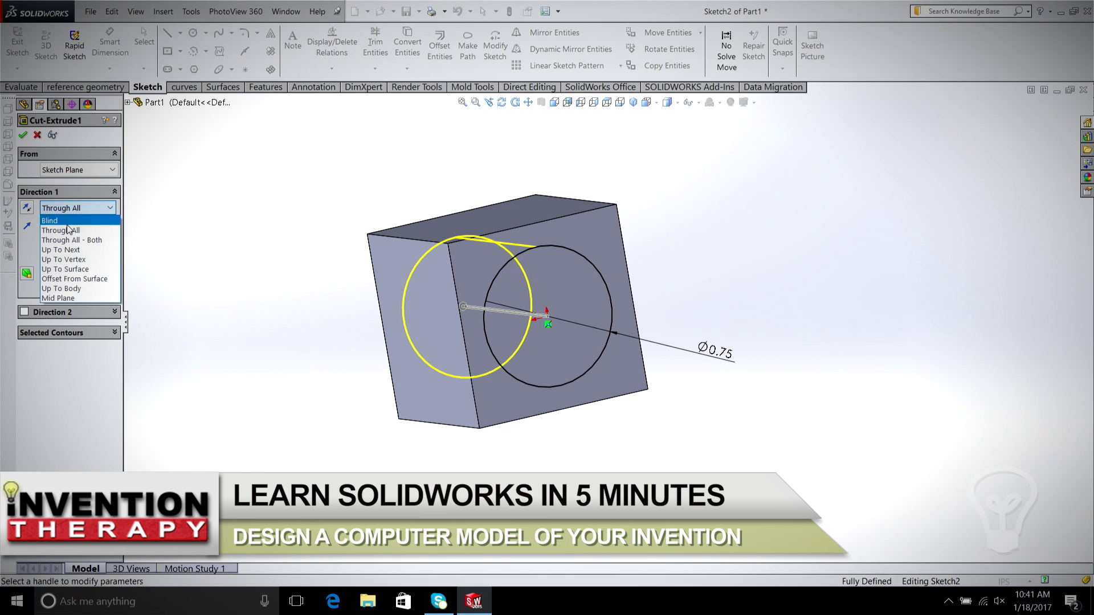
pyautogui.click(69, 227)
pyautogui.write('0.5')
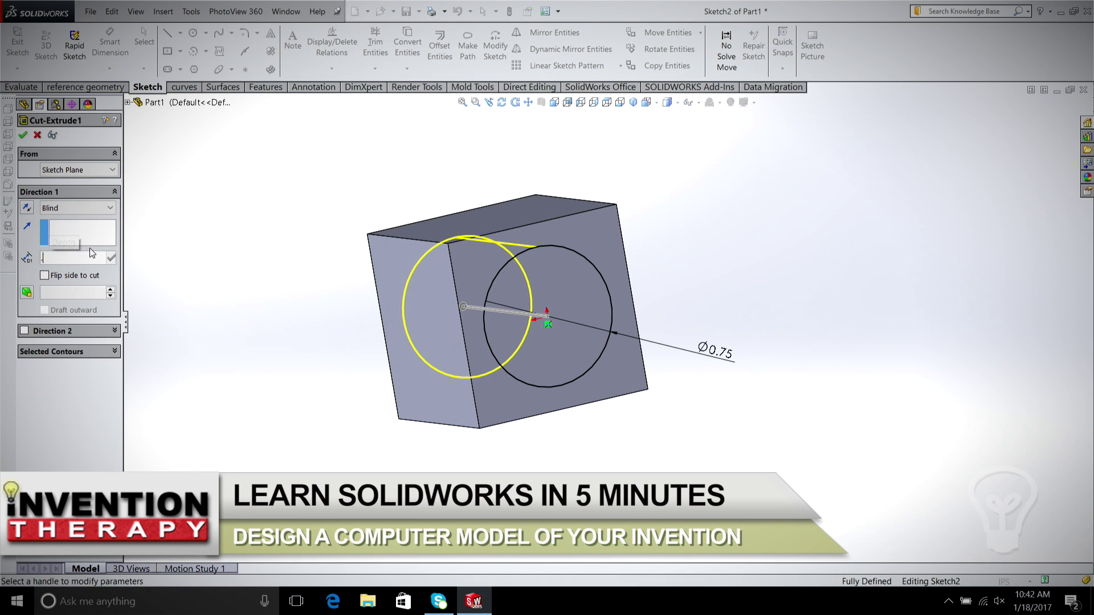
pyautogui.press('Return')
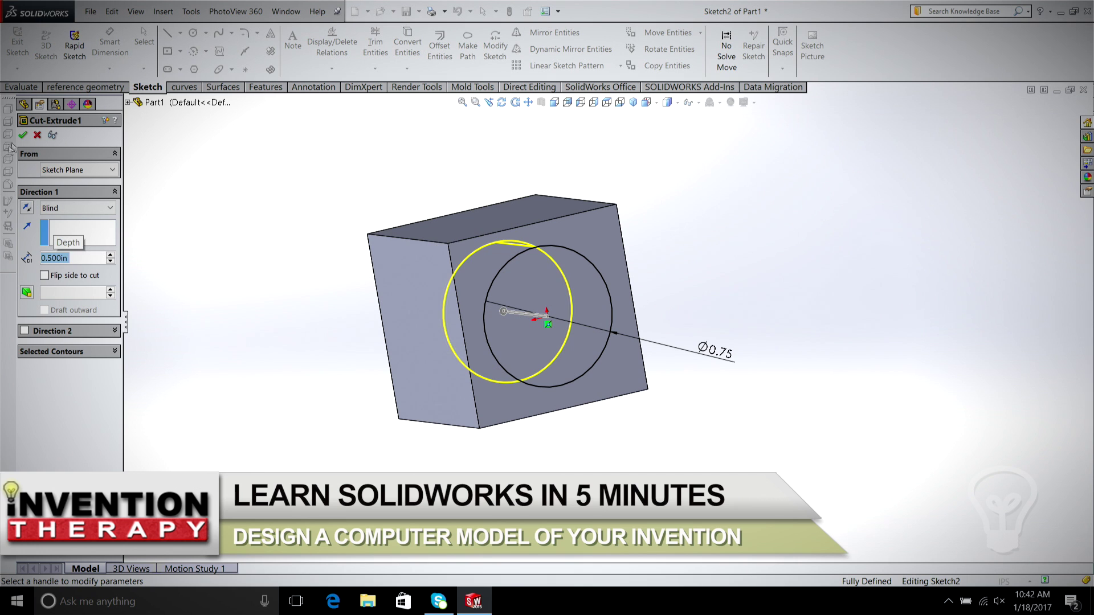
pyautogui.click(25, 136)
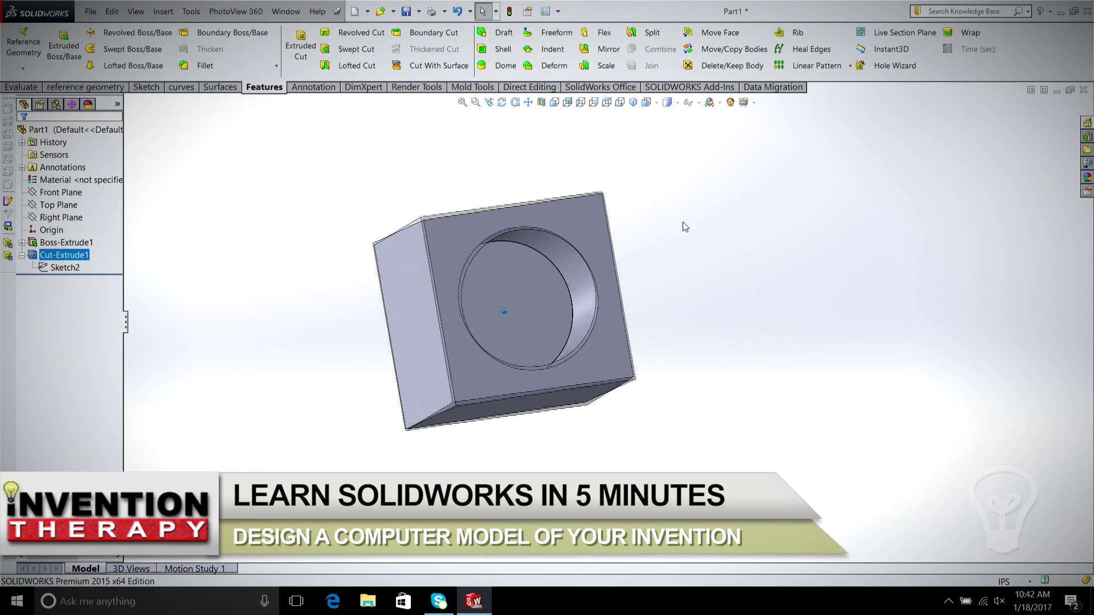
# Examine the blind hole and the cube's other faces from different viewing angles
pyautogui.press('Up')
pyautogui.press('Up')
pyautogui.press('Up')
pyautogui.press('Up')
pyautogui.press('Up')
pyautogui.press('Up')
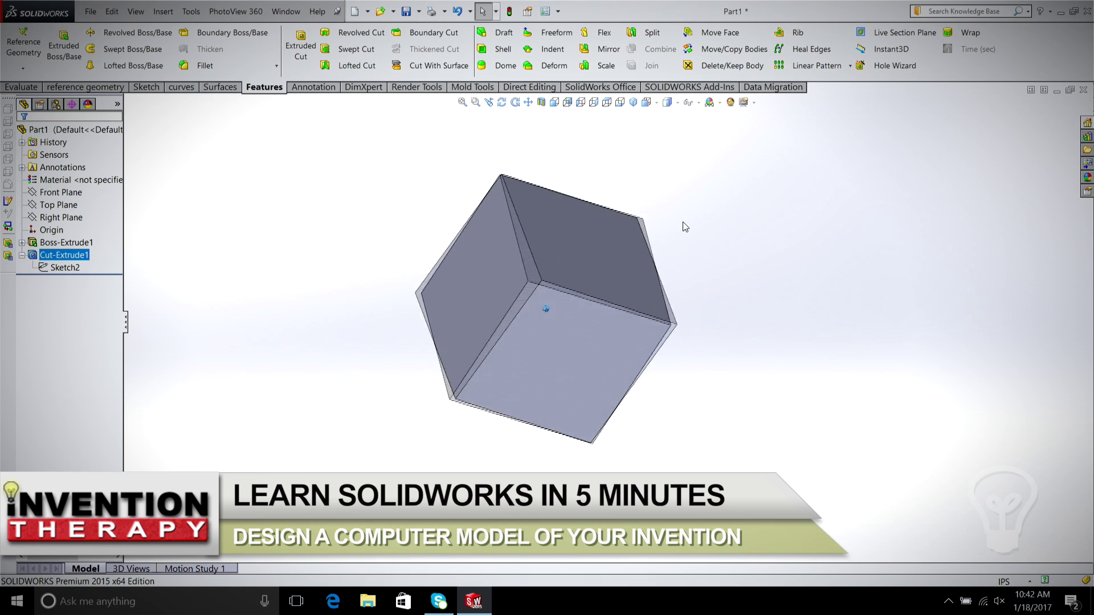
pyautogui.press('Up')
pyautogui.press('Up')
pyautogui.press('Up')
pyautogui.press('Up')
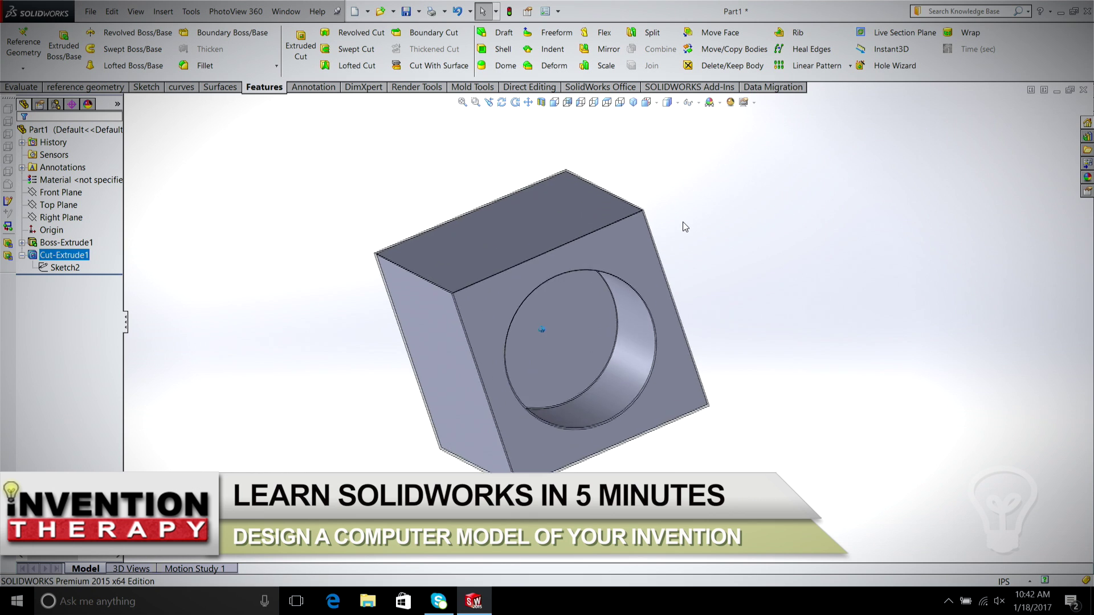
pyautogui.press('Up')
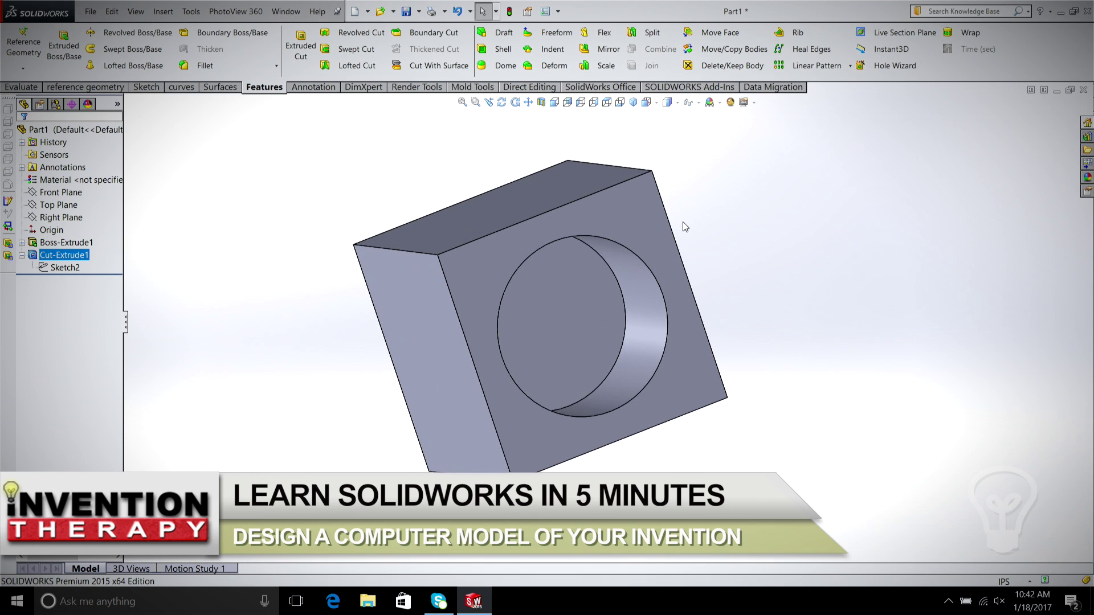
# Edit the hole's cut feature to use the Through All end condition
pyautogui.rightClick(85, 259)
pyautogui.click(94, 218)
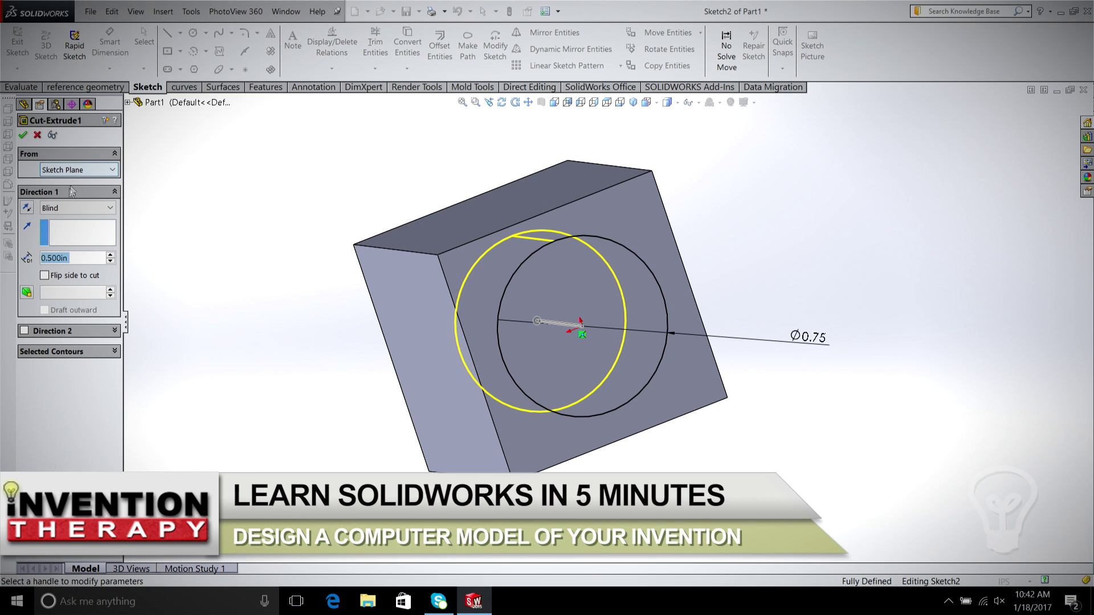
pyautogui.click(70, 209)
pyautogui.click(66, 230)
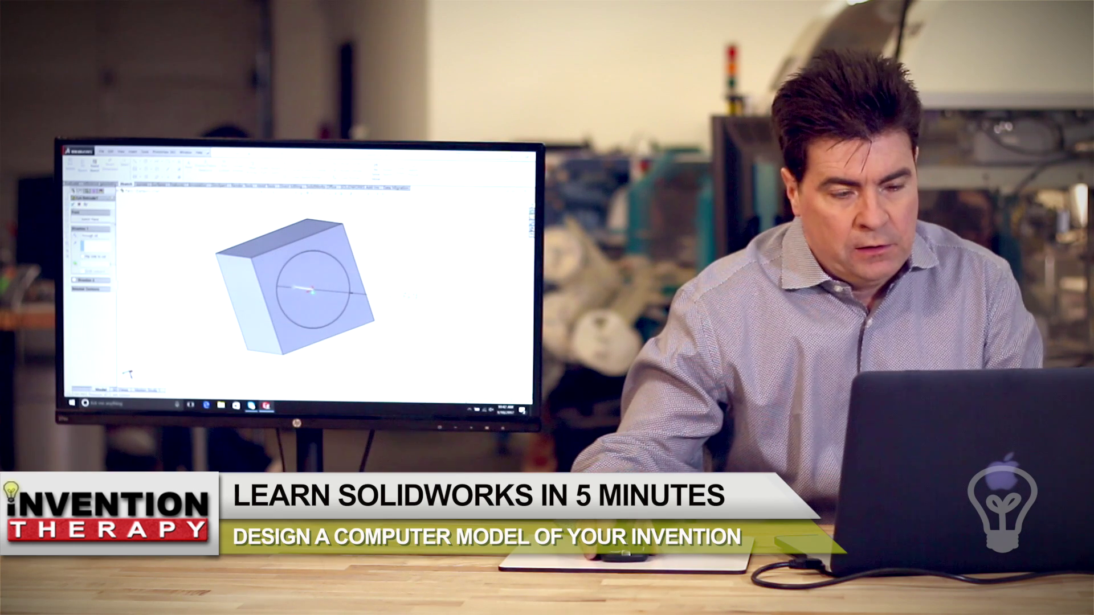
pyautogui.rightClick(407, 295)
pyautogui.moveTo(407, 295); pyautogui.dragTo(433, 336, button='middle')
pyautogui.moveTo(371, 276); pyautogui.dragTo(404, 265, button='middle')
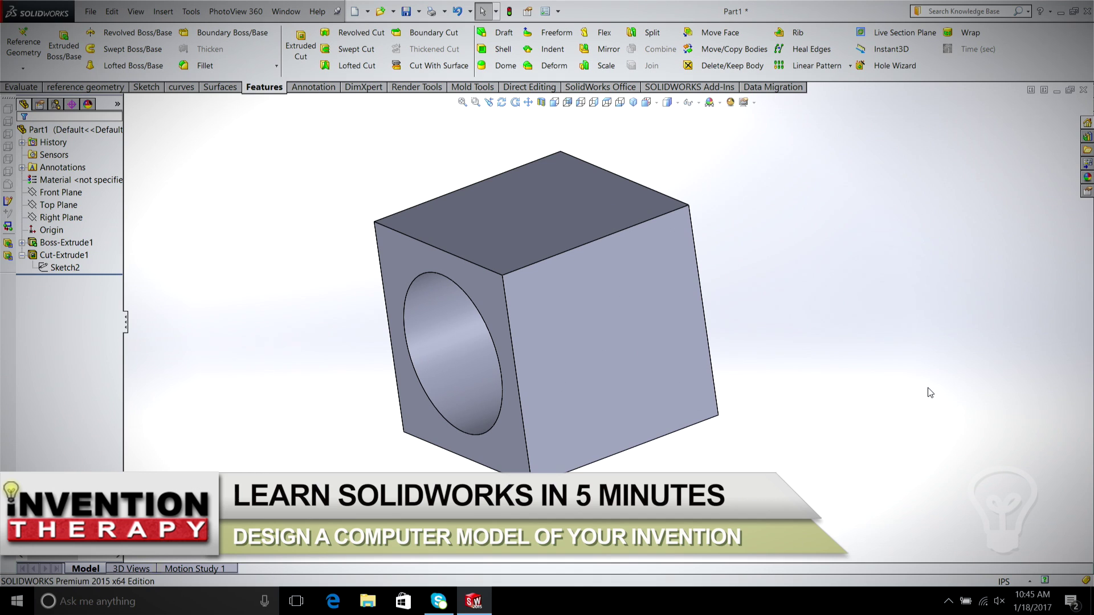
# Sketch a circle about 0.67 in in diameter on the solid side face next to the hole, centered on the origin
pyautogui.rightClick(625, 344)
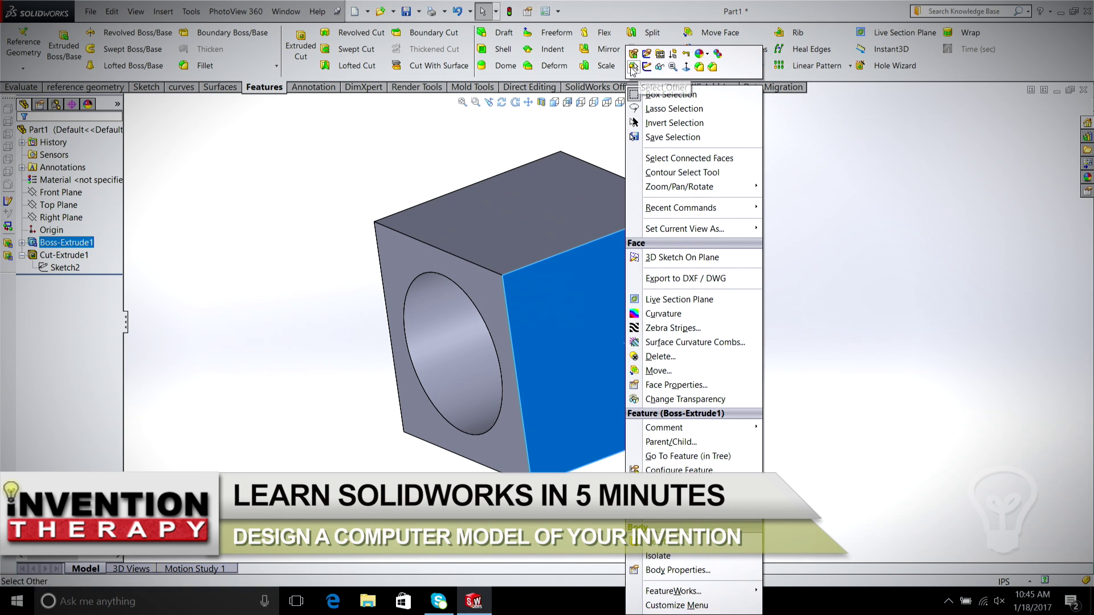
pyautogui.click(632, 67)
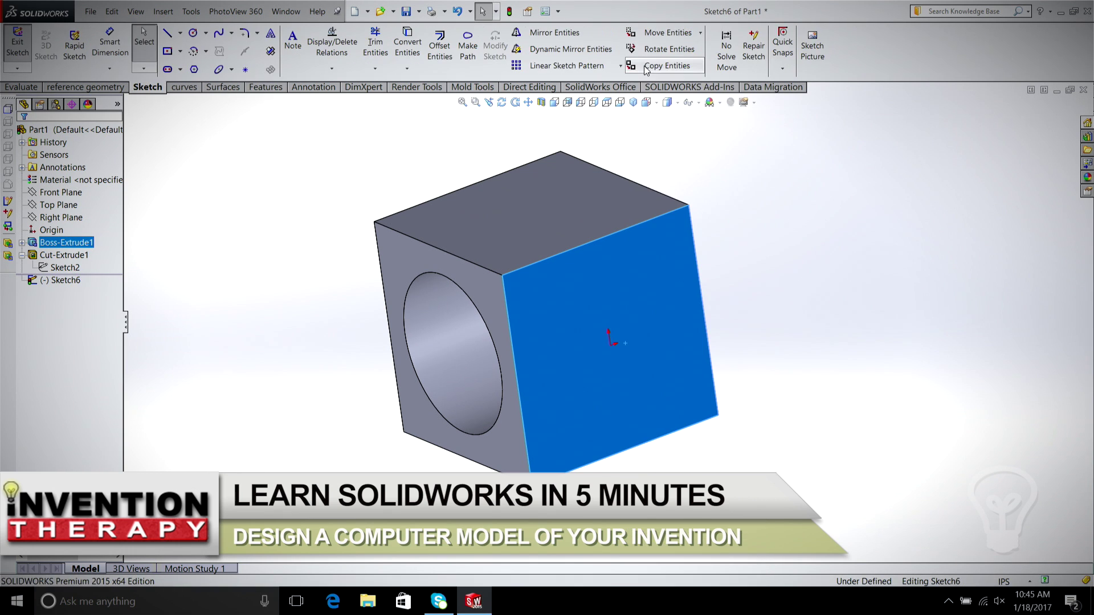
pyautogui.click(193, 33)
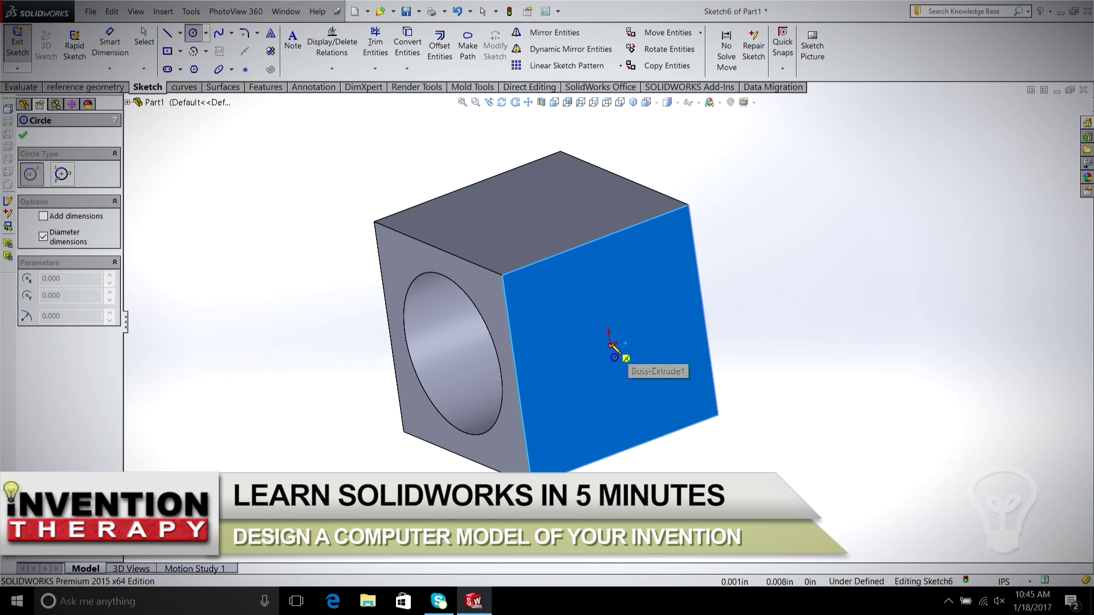
pyautogui.click(610, 346)
pyautogui.click(666, 383)
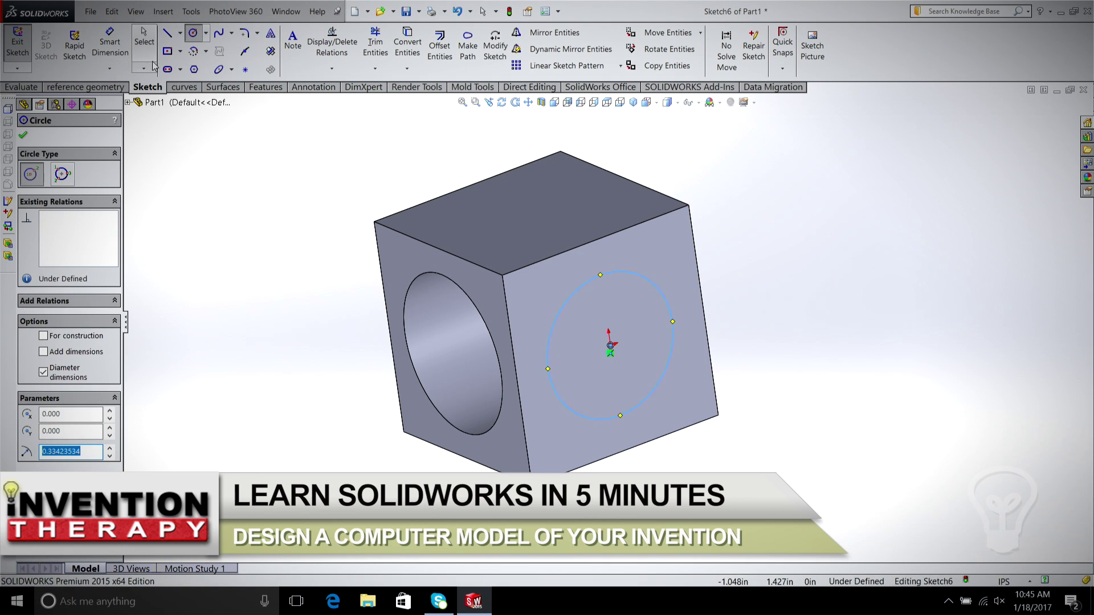
# Dimension the diameter of the second face's circle to 0.75 in
pyautogui.click(116, 43)
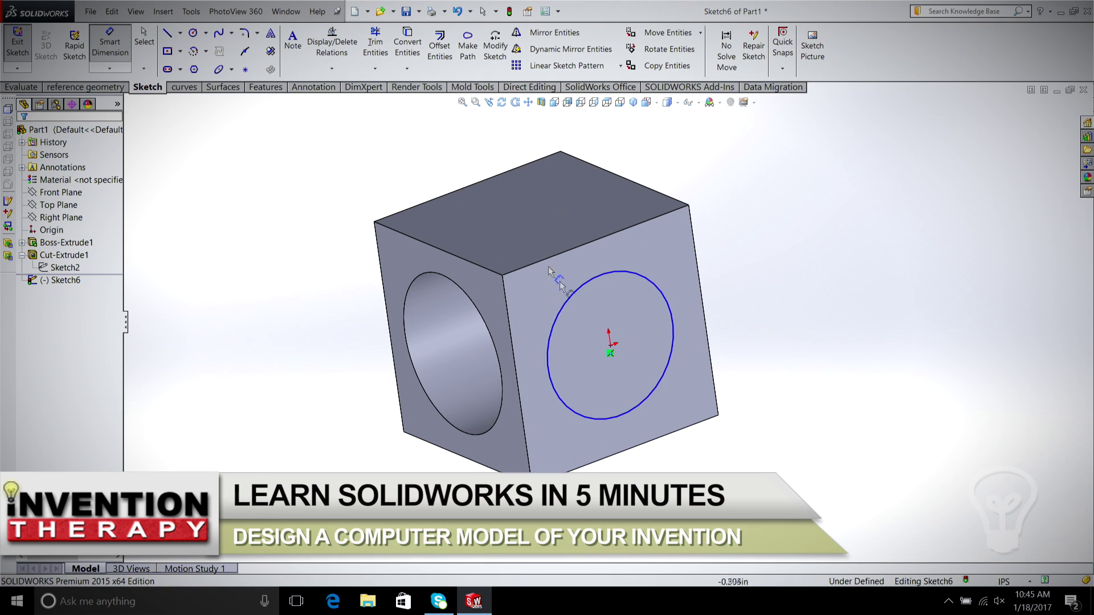
pyautogui.click(605, 279)
pyautogui.click(801, 287)
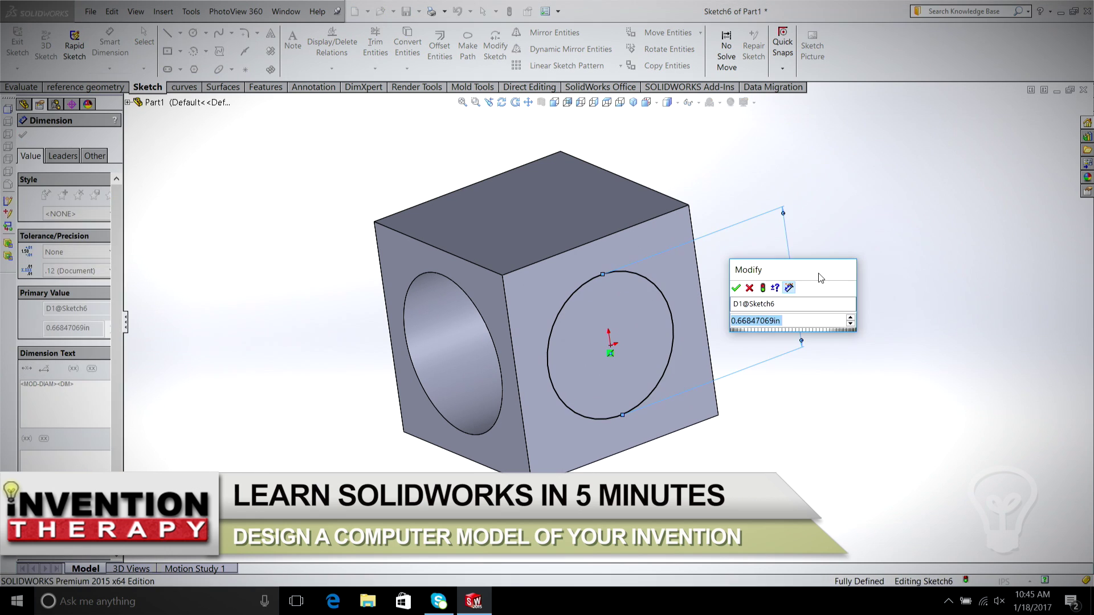
pyautogui.write('.7')
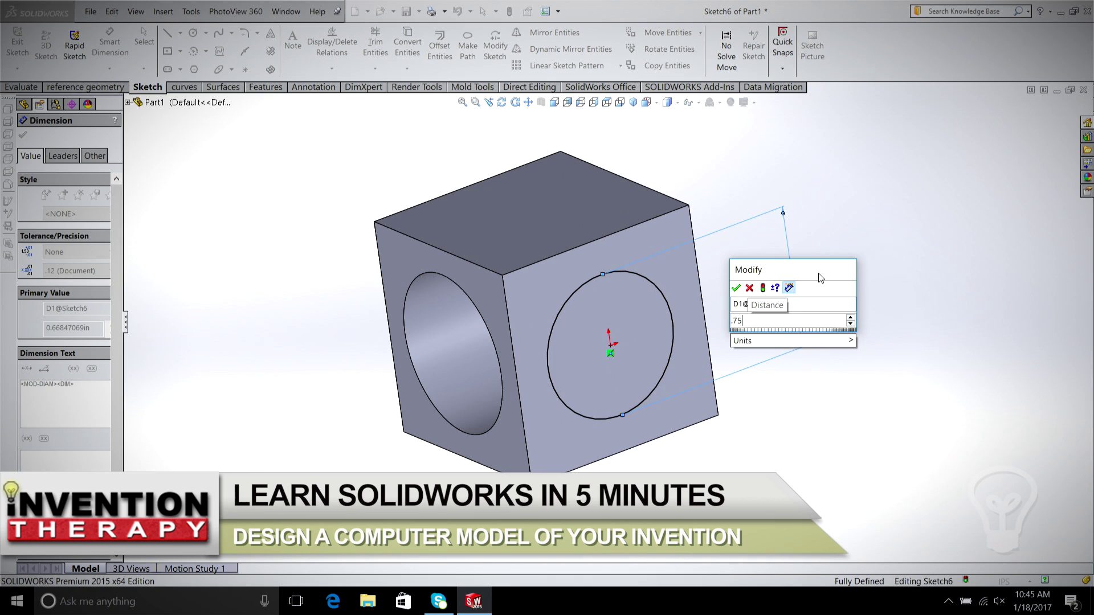
pyautogui.write('5')
pyautogui.press('Return')
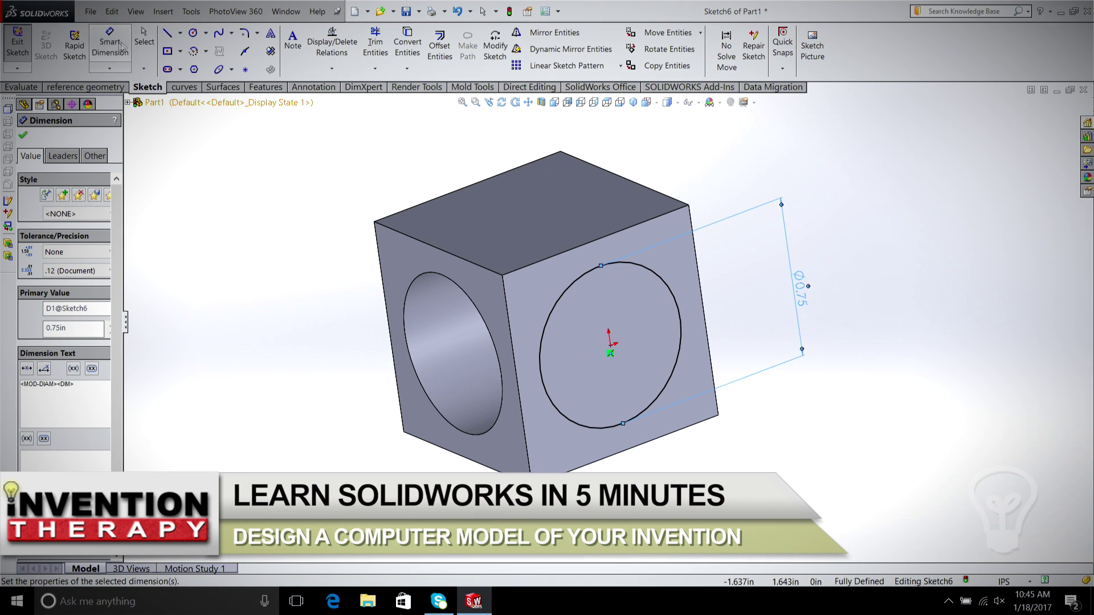
# Extrude-cut the 0.75 in circle on the second side face with the Through All end condition
pyautogui.click(262, 88)
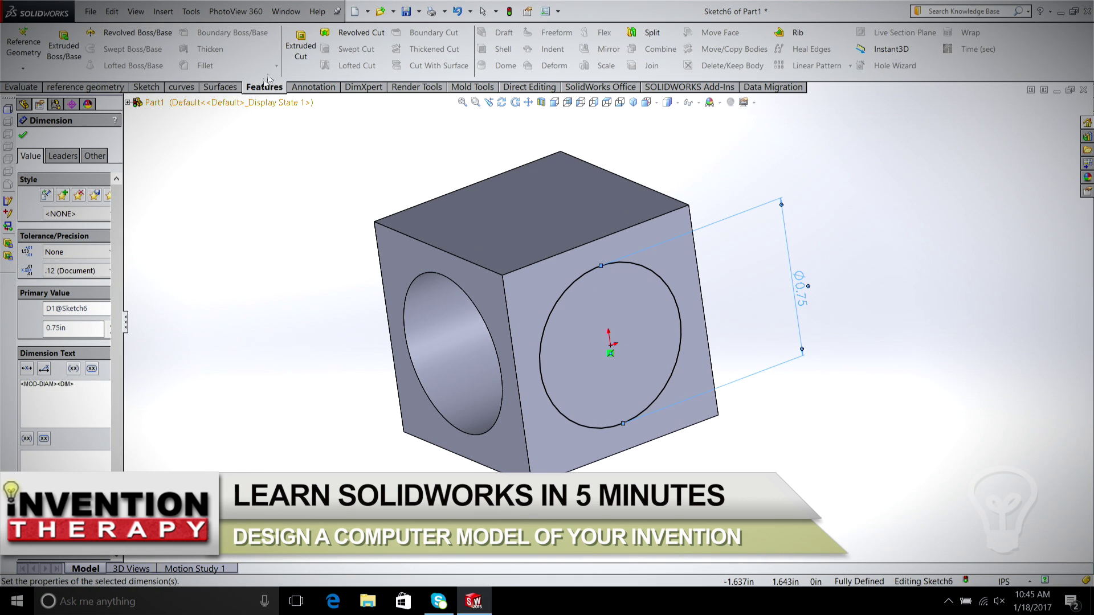
pyautogui.click(302, 51)
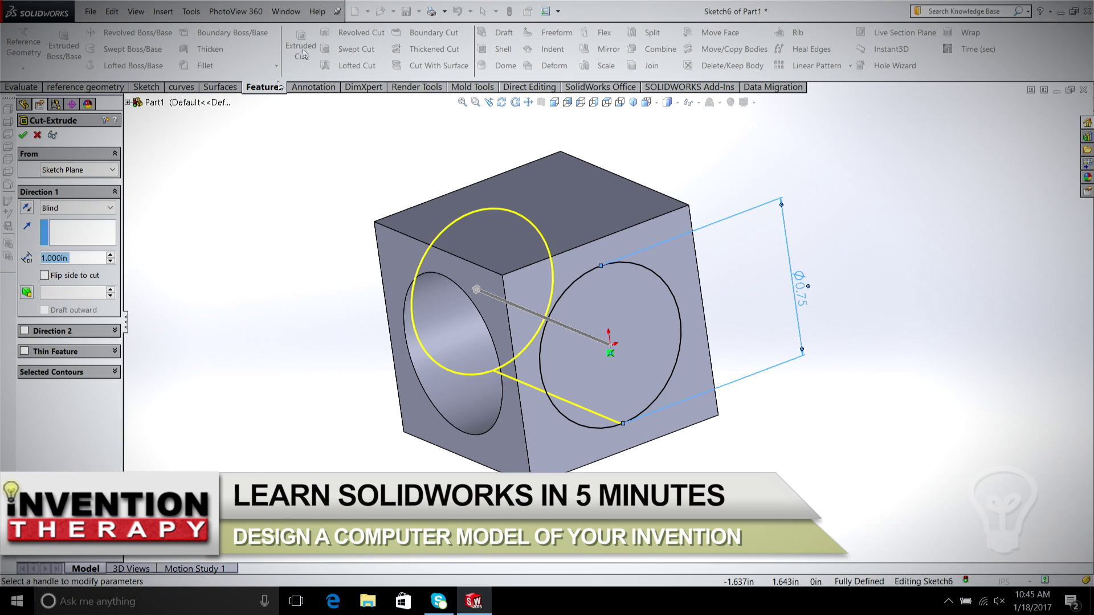
pyautogui.click(64, 209)
pyautogui.click(62, 229)
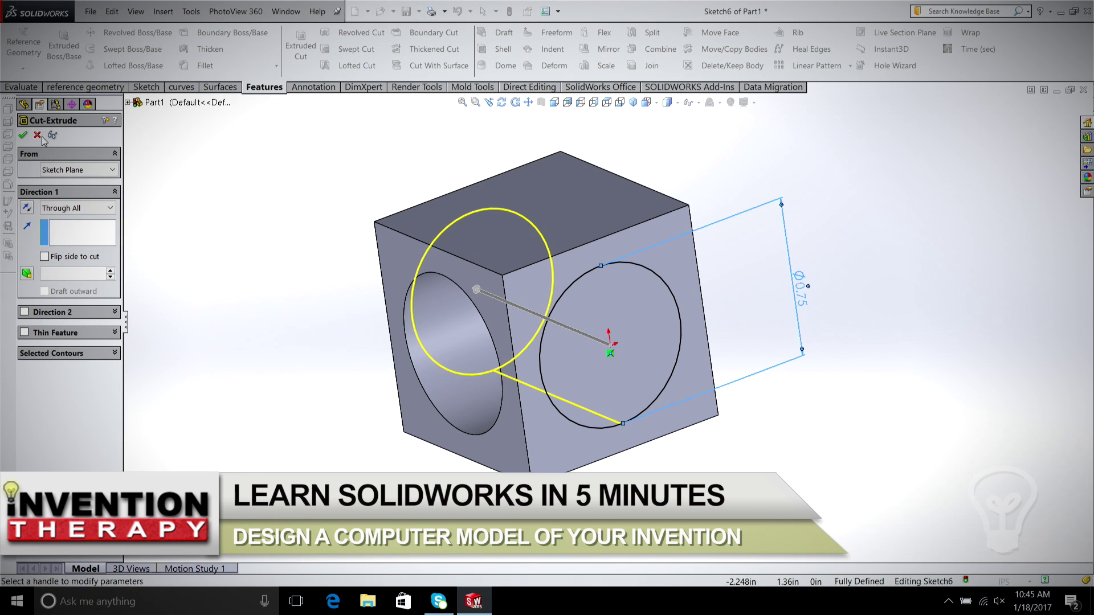
pyautogui.click(22, 136)
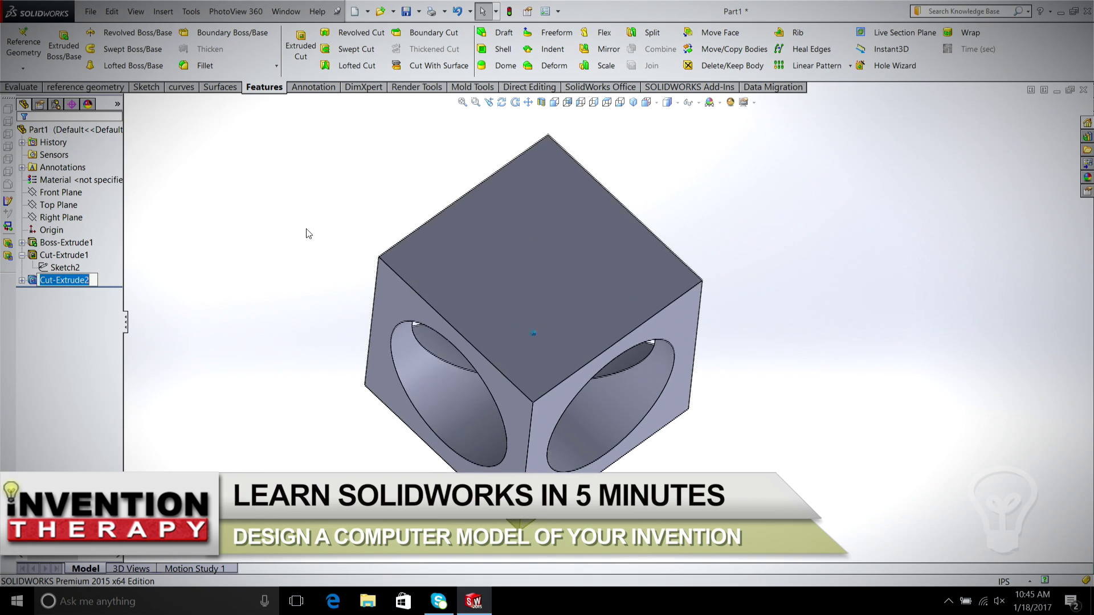
# Sketch a circle about 0.69 in in diameter on the cube's remaining solid top face, centered on the origin
pyautogui.rightClick(543, 270)
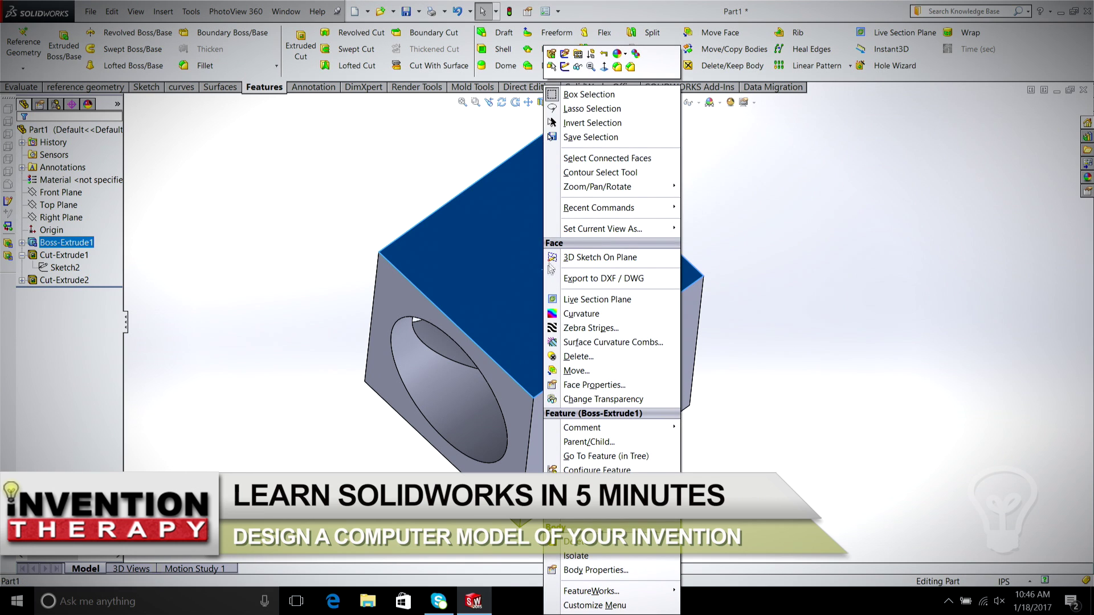
pyautogui.click(566, 67)
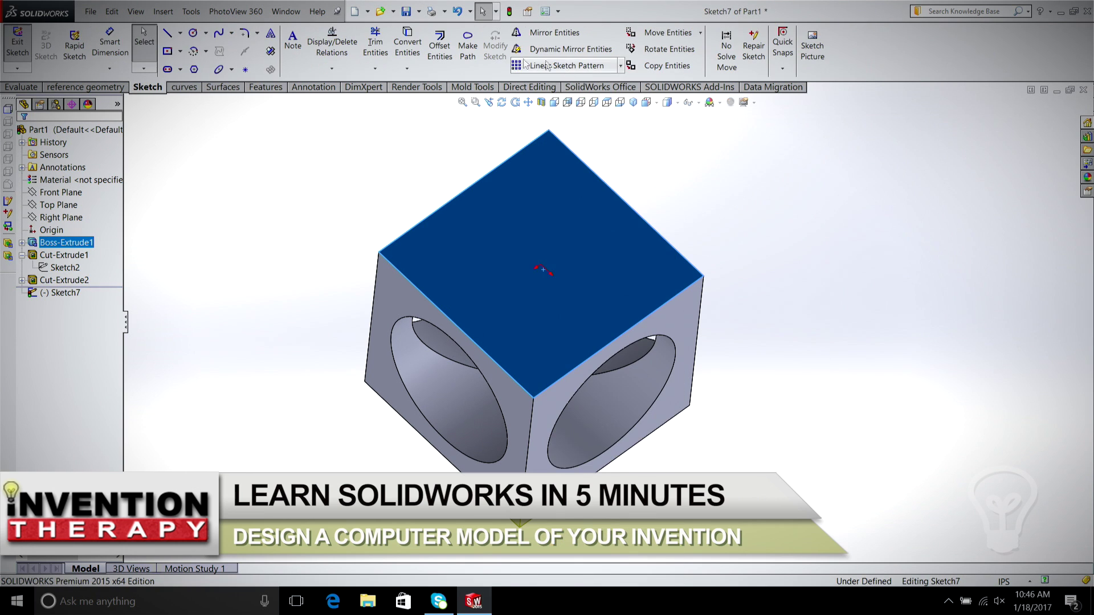
pyautogui.click(194, 35)
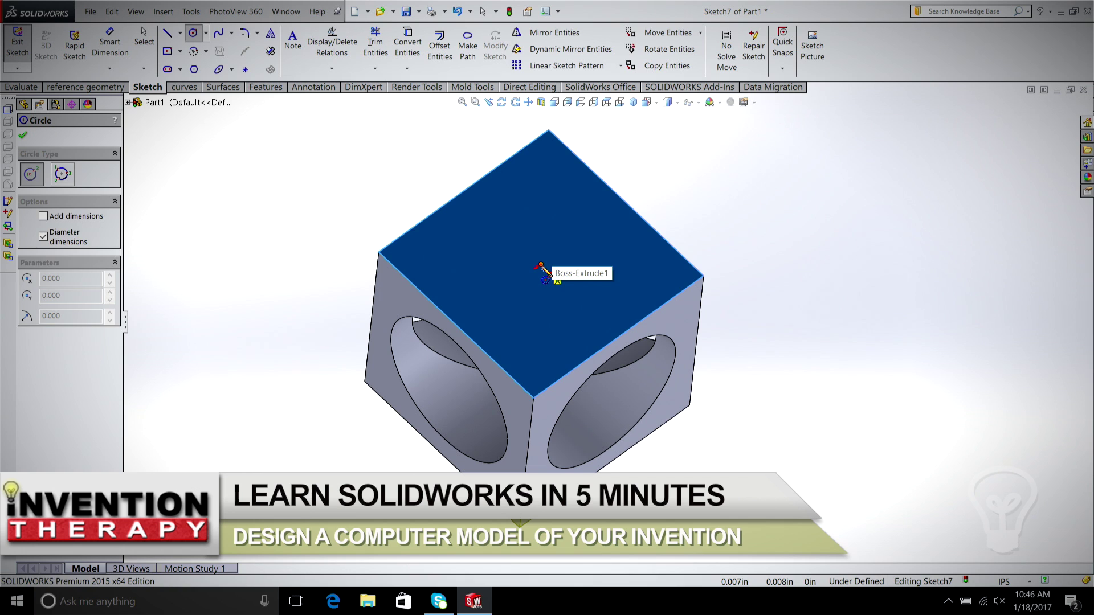
pyautogui.click(541, 265)
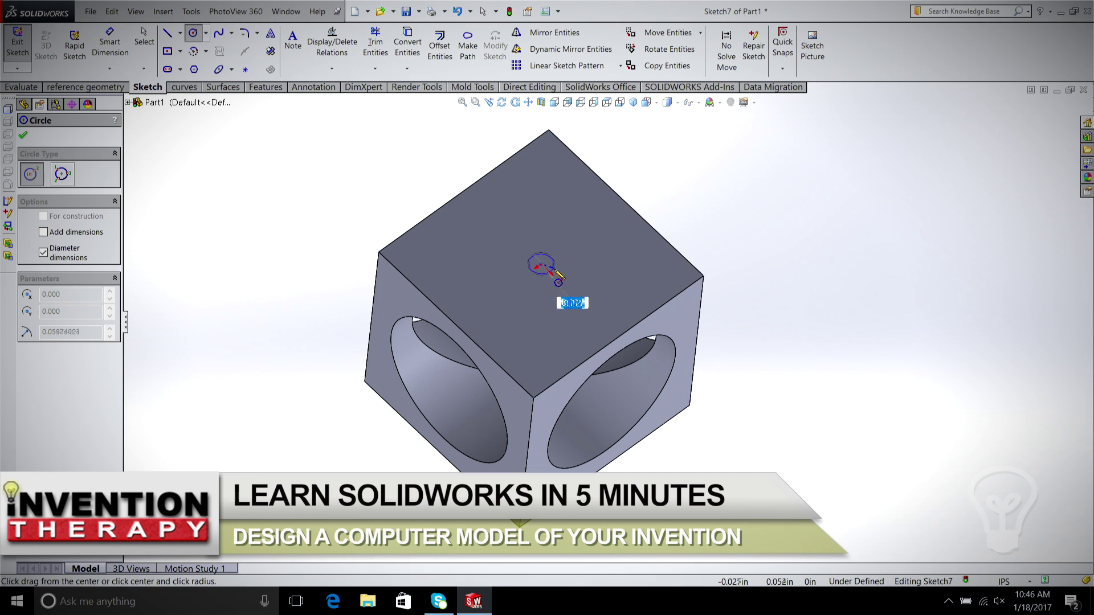
pyautogui.click(613, 302)
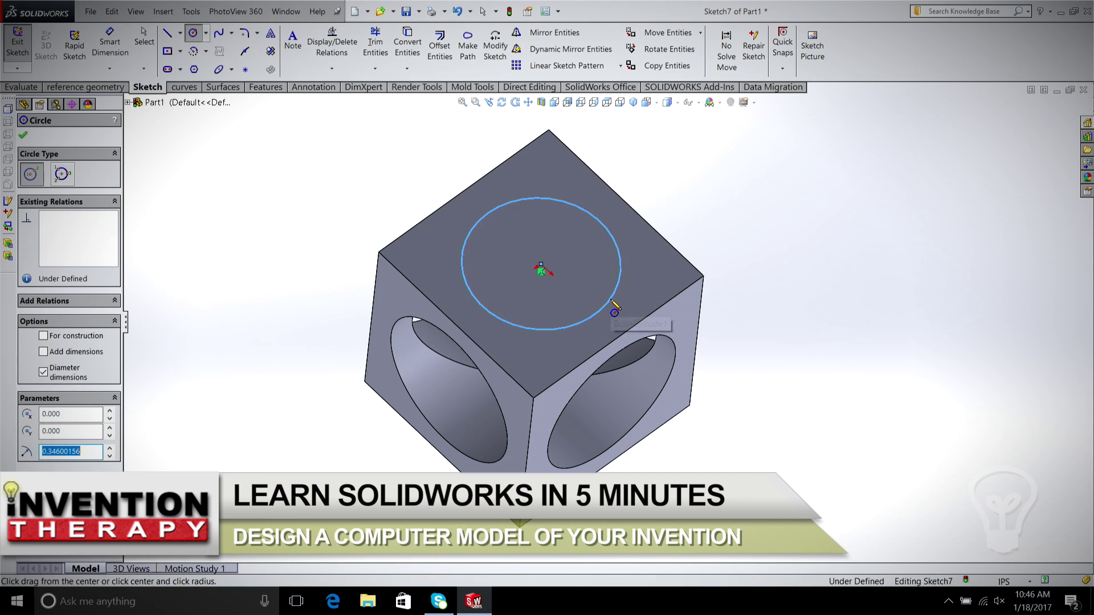
# Dimension the diameter of the top face's circle to 0.75 in
pyautogui.click(110, 41)
pyautogui.click(603, 221)
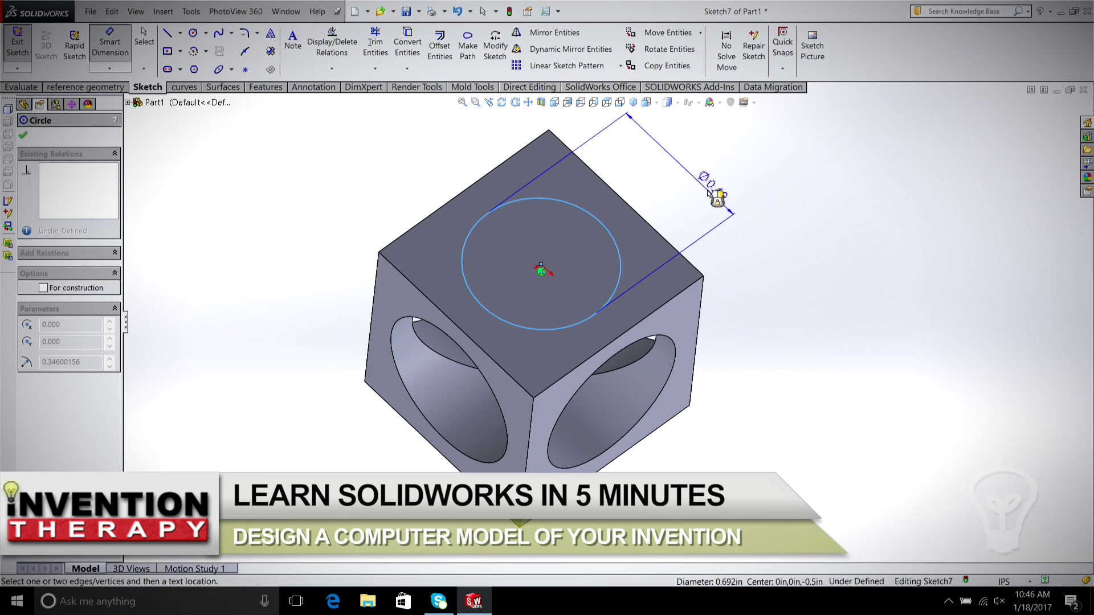
pyautogui.click(725, 160)
pyautogui.write('.75')
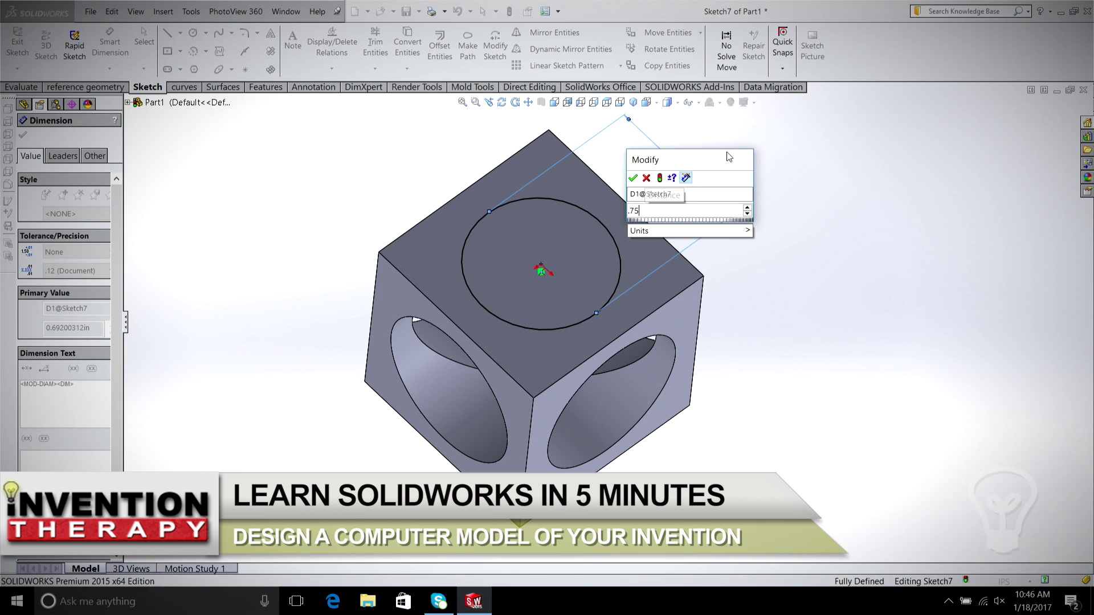
pyautogui.press('Return')
# Extrude-cut the top face's circle with the Through All end condition
pyautogui.click(265, 88)
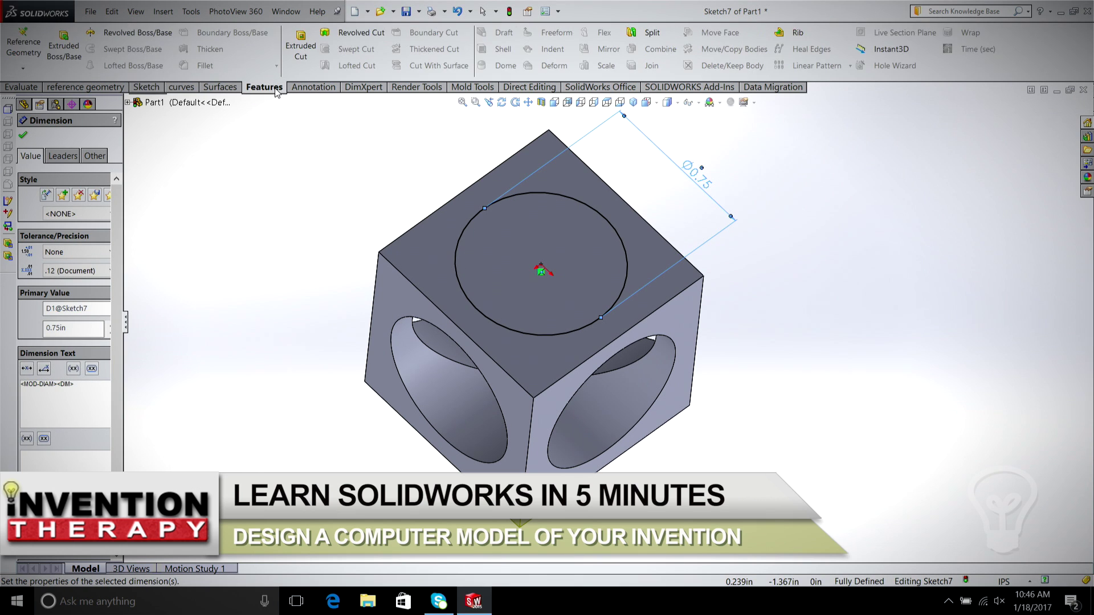
pyautogui.click(301, 46)
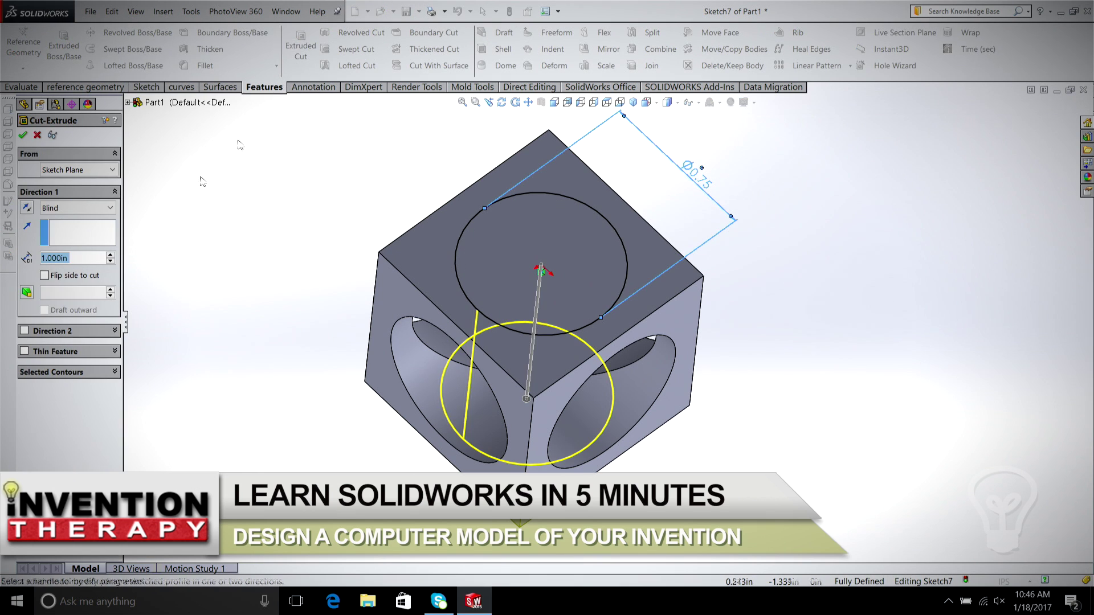
pyautogui.click(68, 208)
pyautogui.click(52, 230)
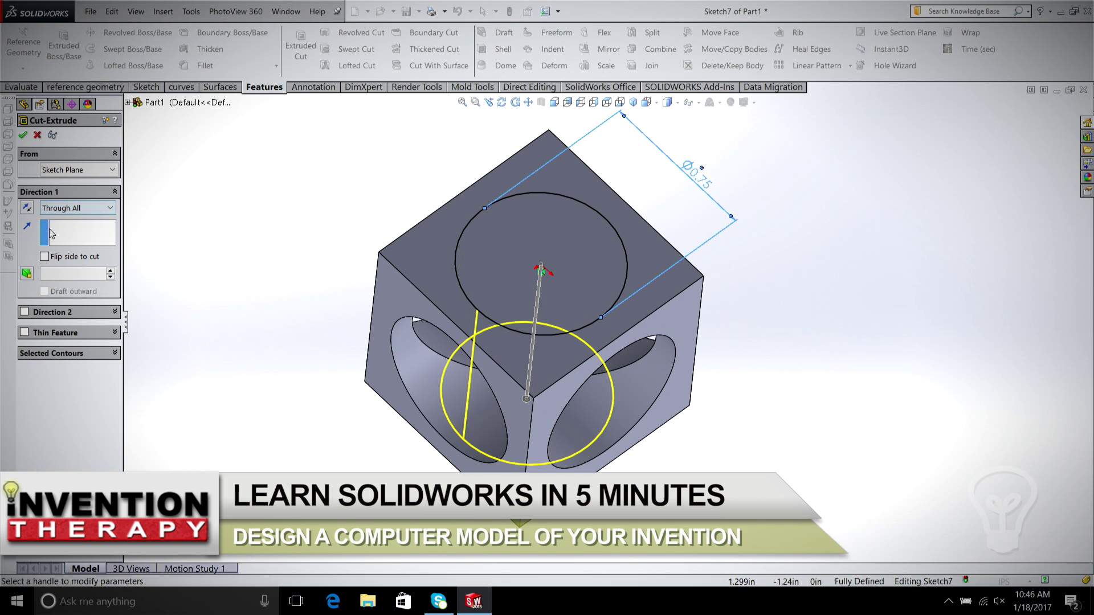
pyautogui.click(23, 136)
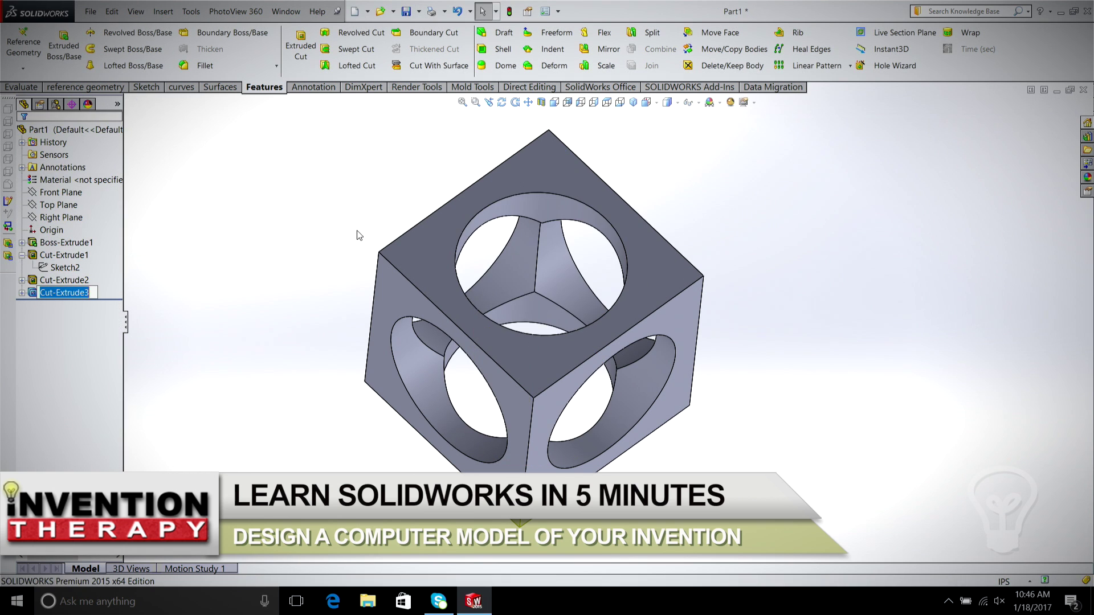
pyautogui.moveTo(767, 398); pyautogui.dragTo(897, 384, button='middle')
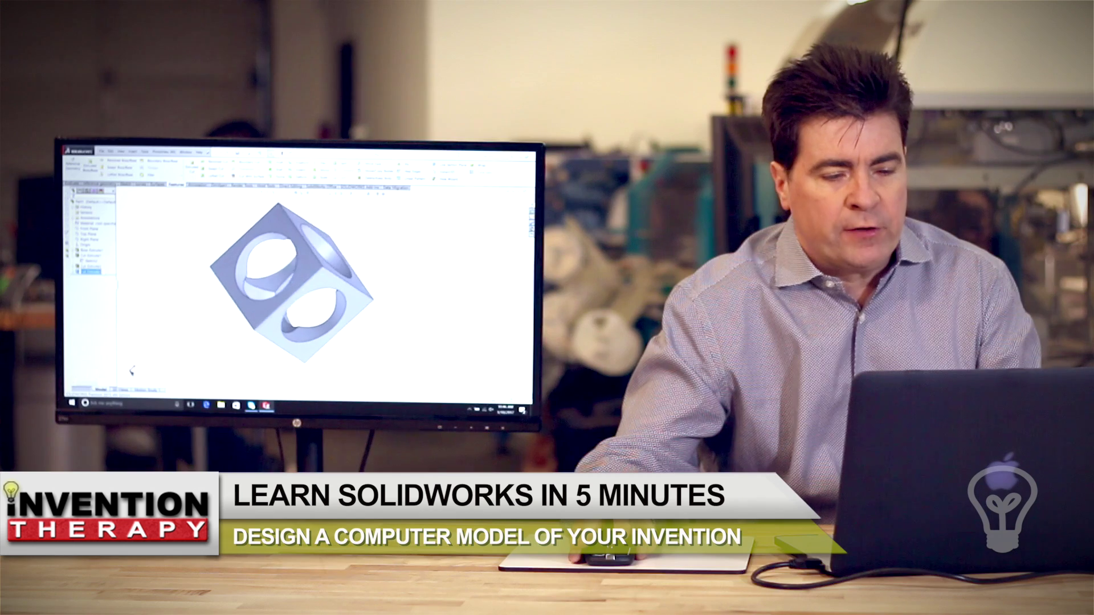
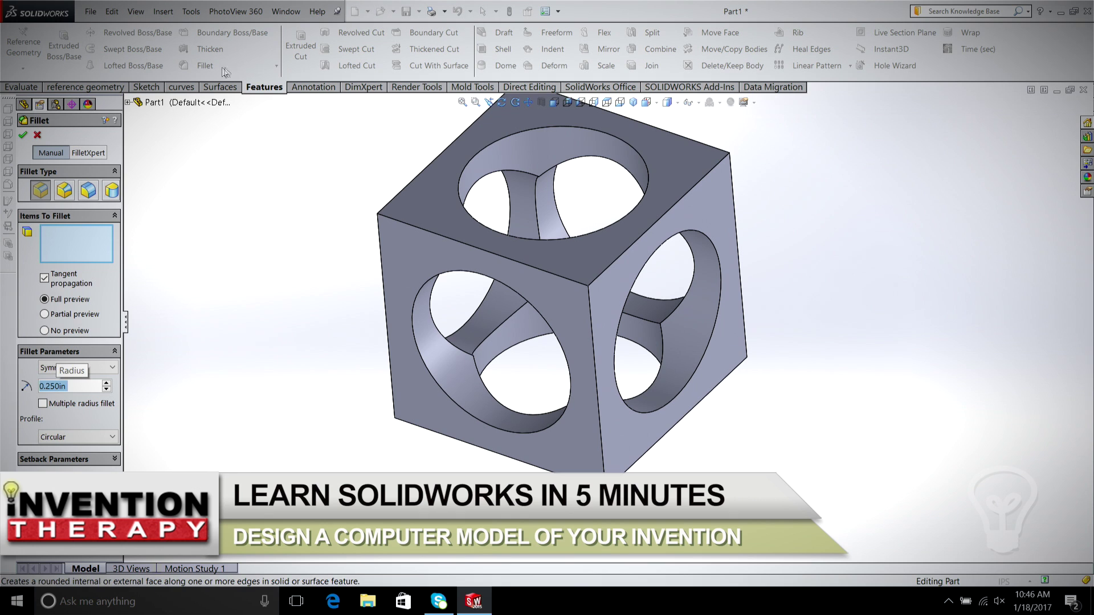
# Choose three outer edges bordering the same face of the cube as the items to fillet
pyautogui.click(585, 273)
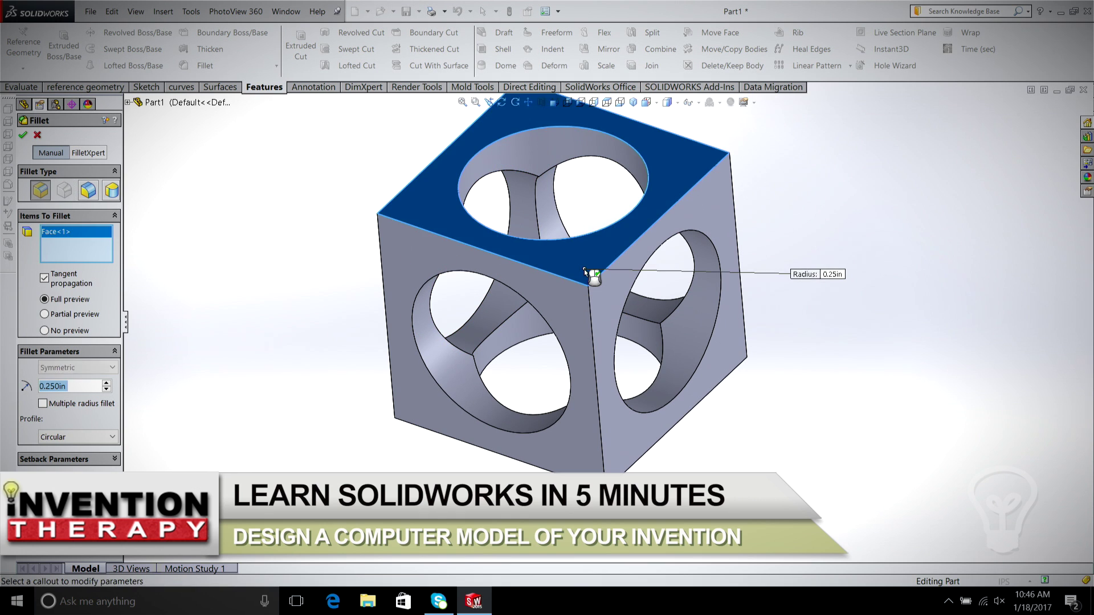
pyautogui.click(586, 273)
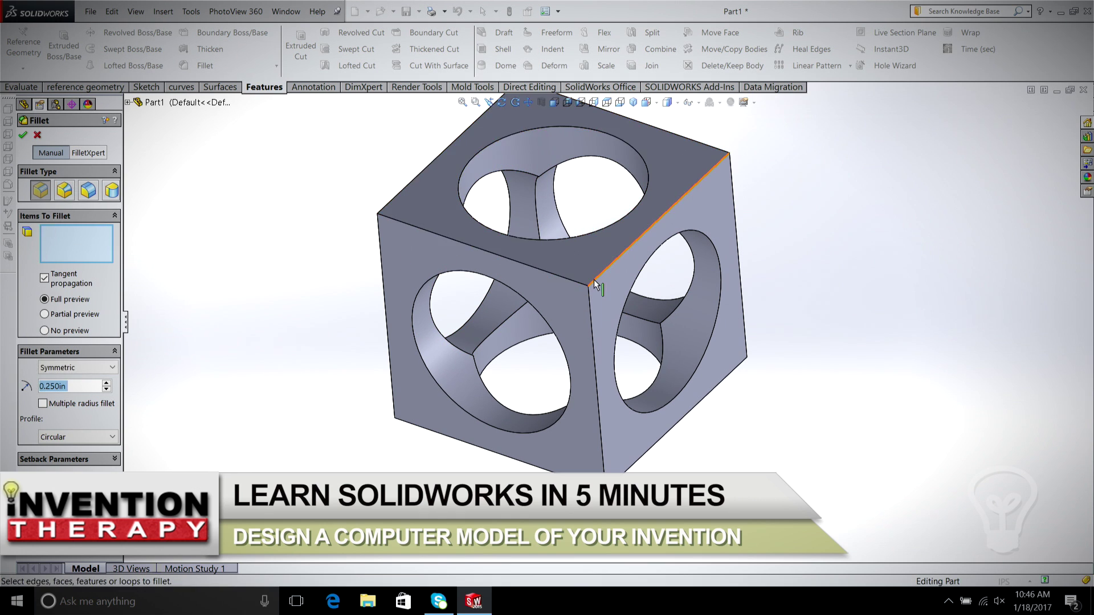
pyautogui.click(593, 280)
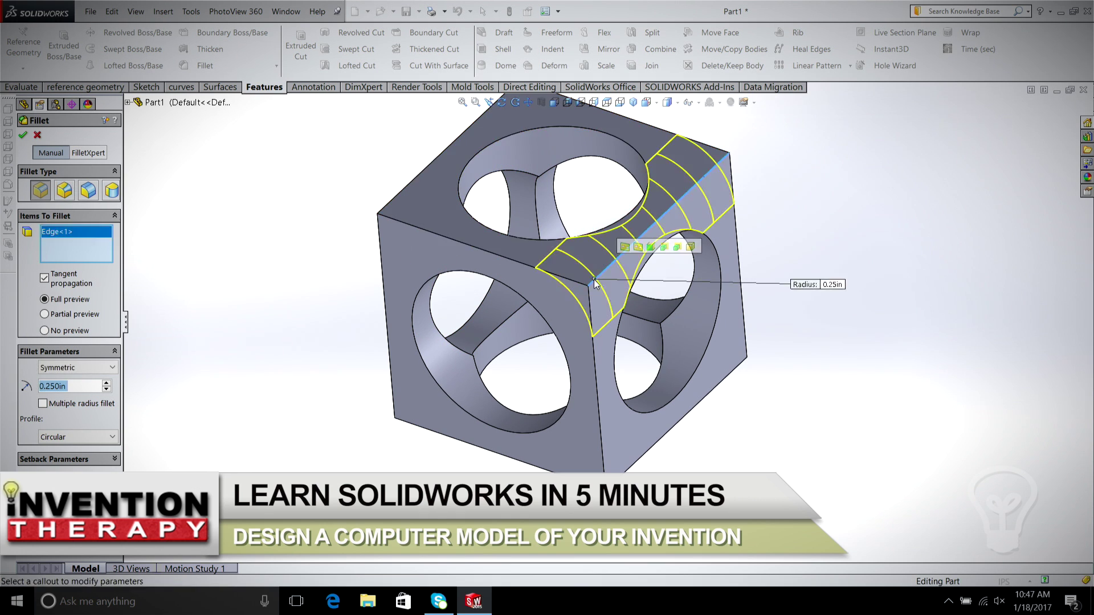
pyautogui.click(525, 264)
pyautogui.click(593, 351)
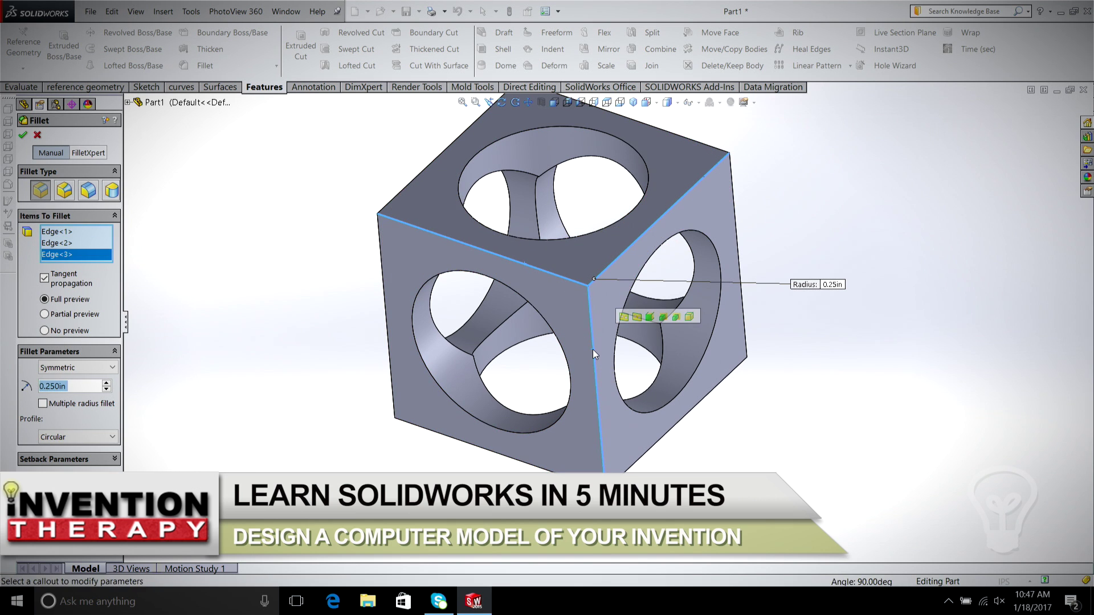
pyautogui.click(593, 350)
pyautogui.moveTo(592, 350); pyautogui.dragTo(569, 285, button='middle')
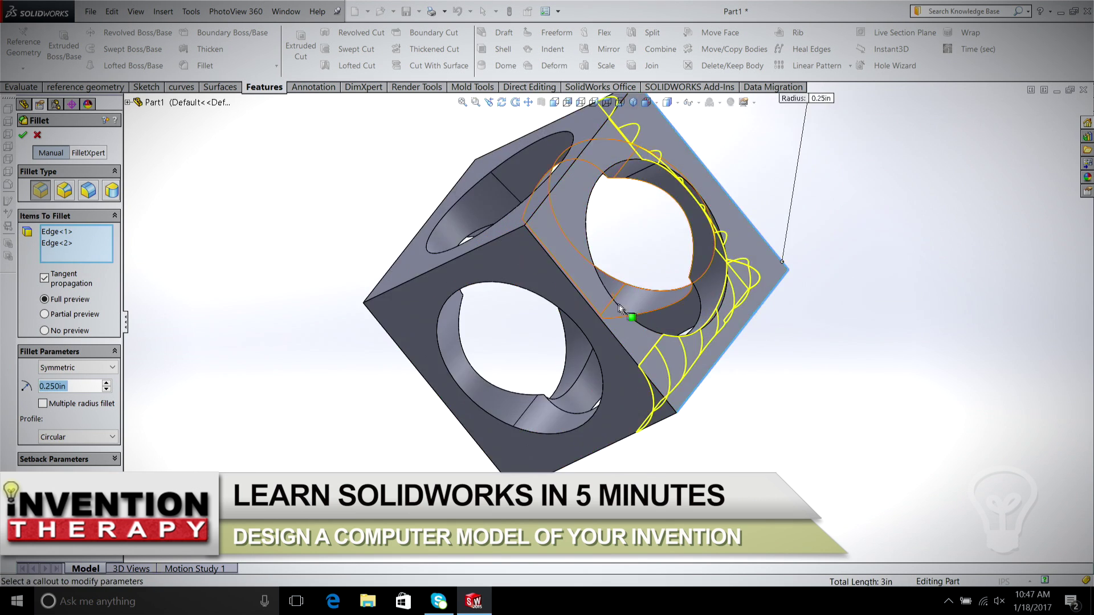
pyautogui.click(580, 296)
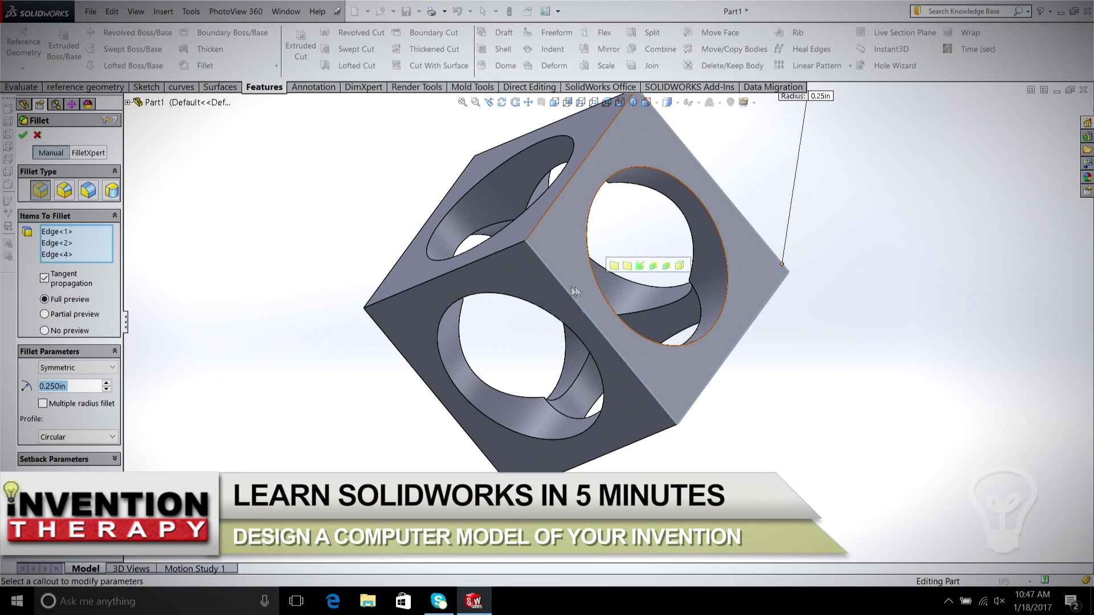
pyautogui.moveTo(241, 264); pyautogui.dragTo(349, 251, button='middle')
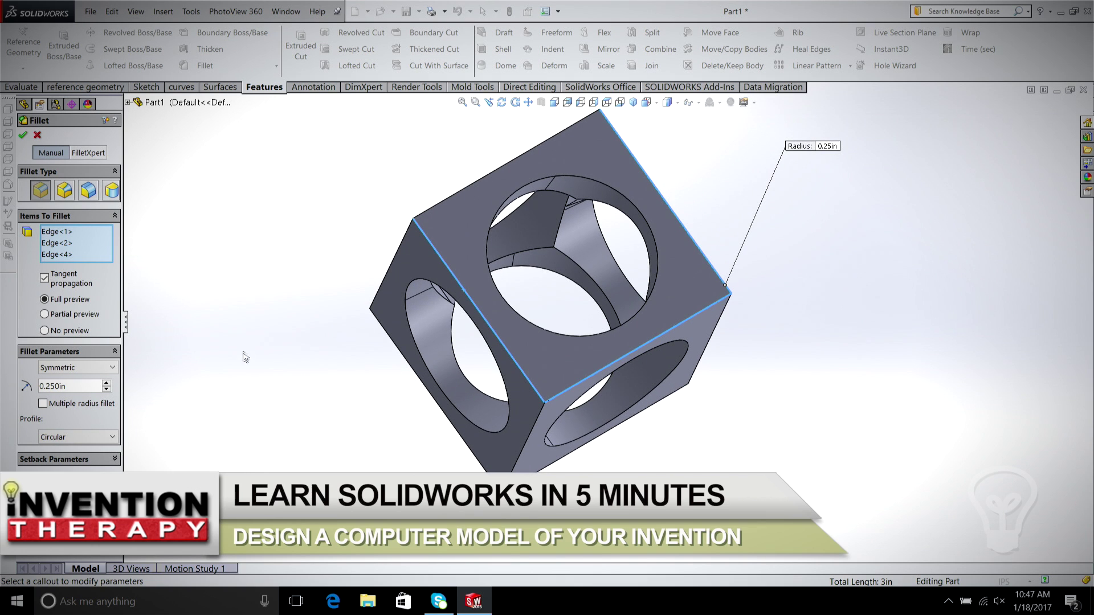
# Set the fillet radius to 0.125 in
pyautogui.click(49, 386)
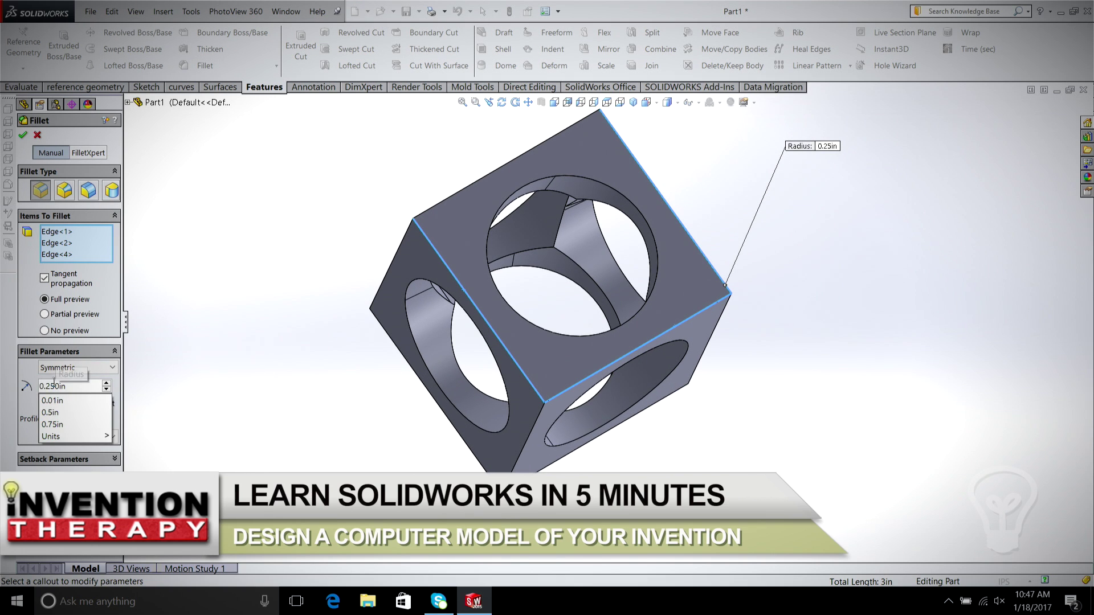
pyautogui.write('1')
pyautogui.press('Return')
pyautogui.moveTo(125, 318); pyautogui.dragTo(347, 259, button='middle')
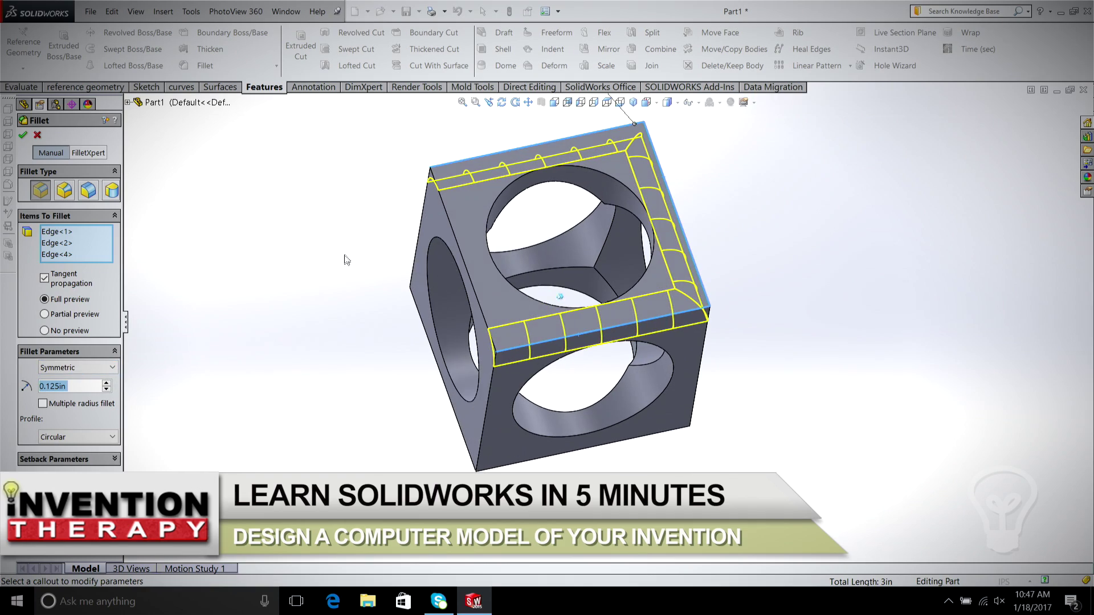
# Add four of the cube's outer faces to the fillet selection and apply the fillet
pyautogui.click(457, 232)
pyautogui.moveTo(371, 254)
pyautogui.mouseDown(button='middle')
pyautogui.moveTo(512, 270)
pyautogui.moveTo(498, 258)
pyautogui.mouseUp(button='middle')
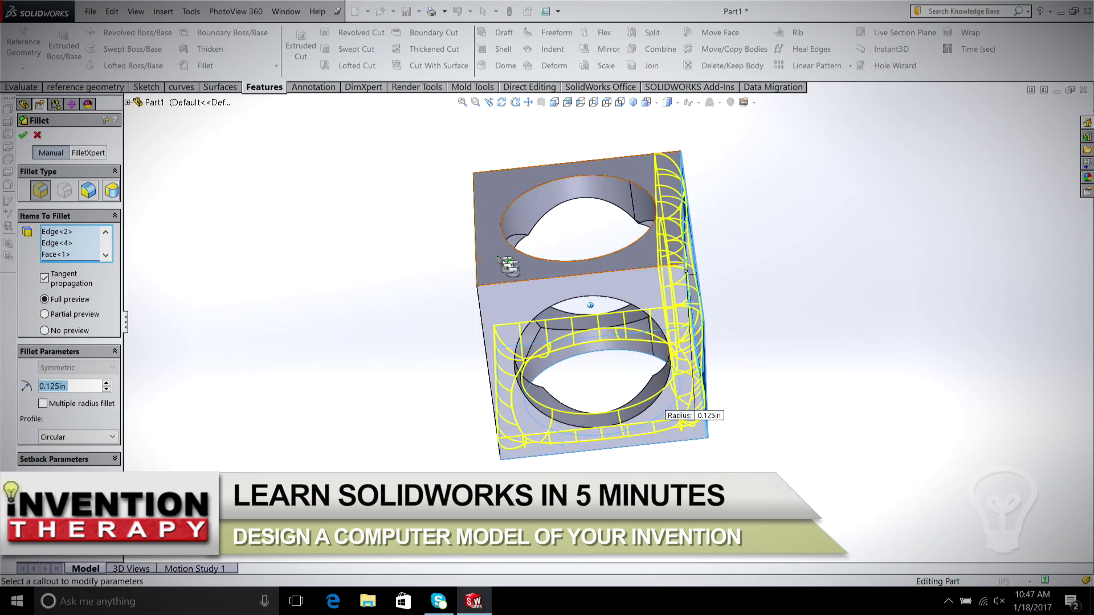
pyautogui.click(496, 306)
pyautogui.moveTo(496, 305); pyautogui.dragTo(548, 264, button='middle')
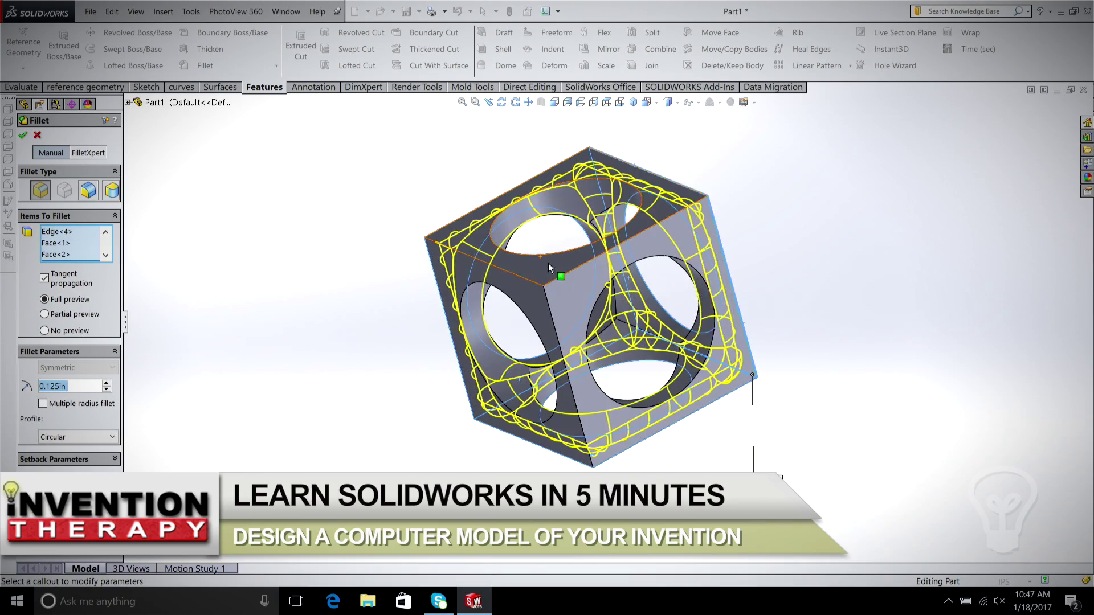
pyautogui.click(570, 298)
pyautogui.moveTo(570, 299); pyautogui.dragTo(483, 321, button='middle')
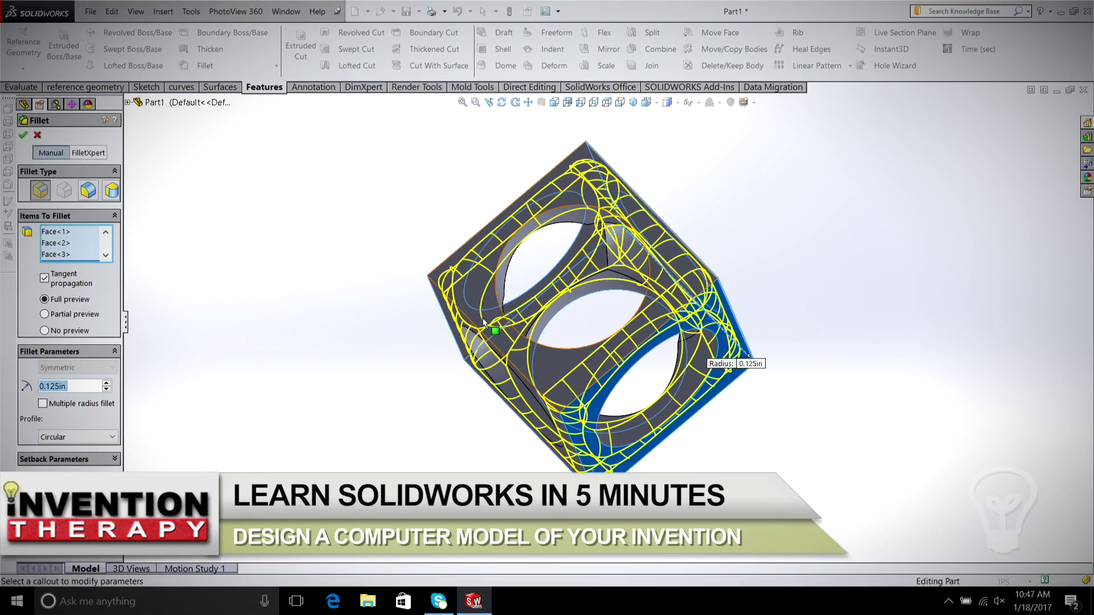
pyautogui.click(549, 368)
pyautogui.moveTo(548, 367); pyautogui.dragTo(532, 338, button='middle')
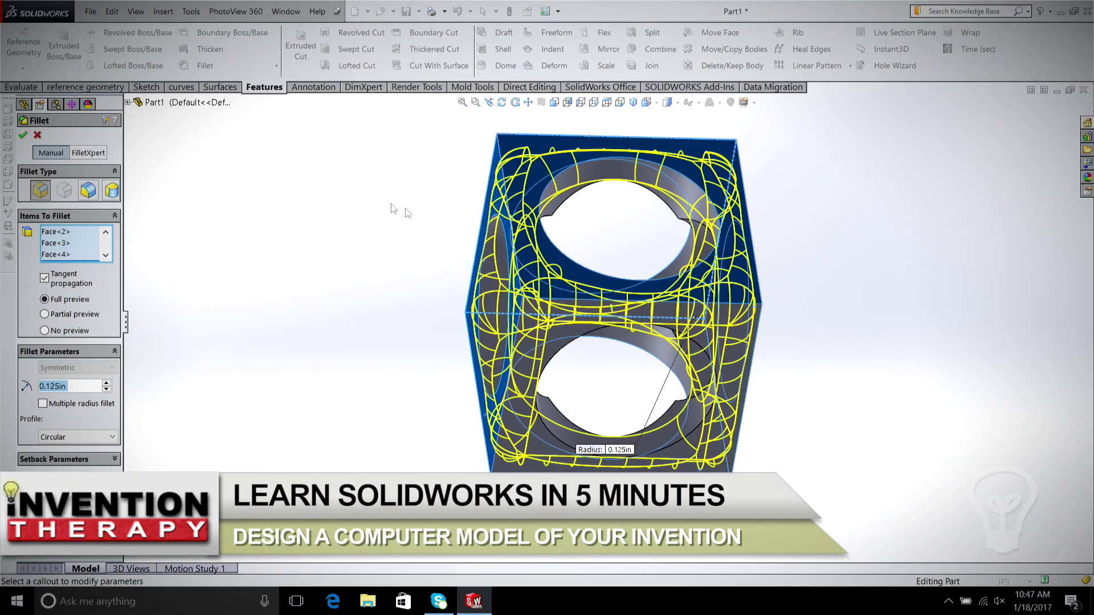
pyautogui.click(25, 138)
# Examine the cube's rounded edges and corners from different viewing angles
pyautogui.moveTo(307, 236); pyautogui.dragTo(831, 380, button='middle')
pyautogui.press('Left')
pyautogui.press('Left')
pyautogui.press('Left')
pyautogui.press('Left')
pyautogui.press('Left')
pyautogui.press('Left')
pyautogui.press('Left')
pyautogui.press('Left')
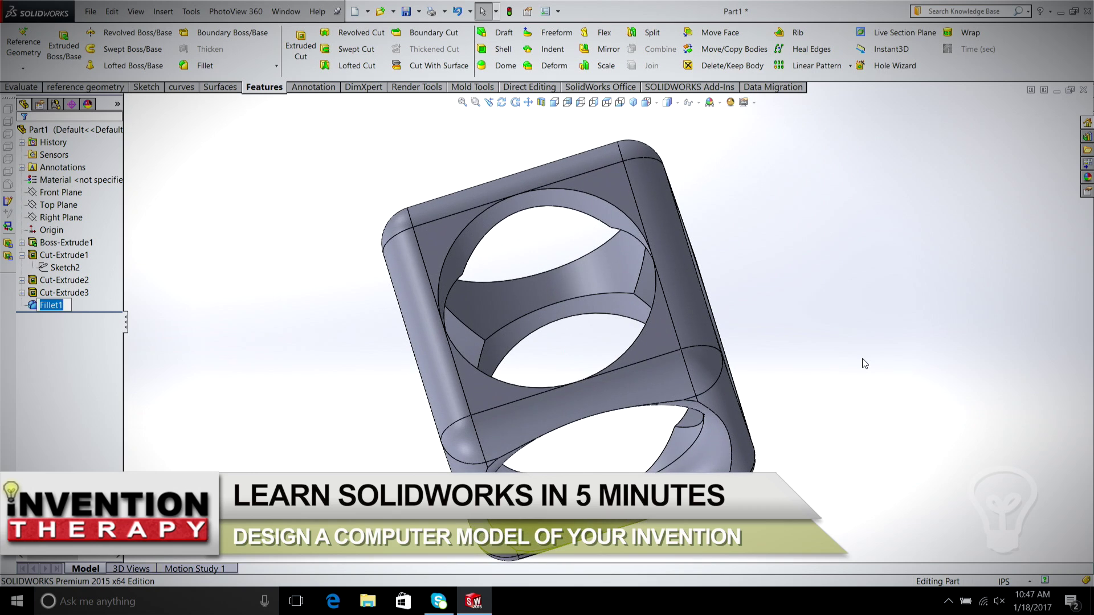
# Try to fillet the unrounded edge of a hole with a 0.063 in radius
pyautogui.click(223, 67)
pyautogui.write('.063in')
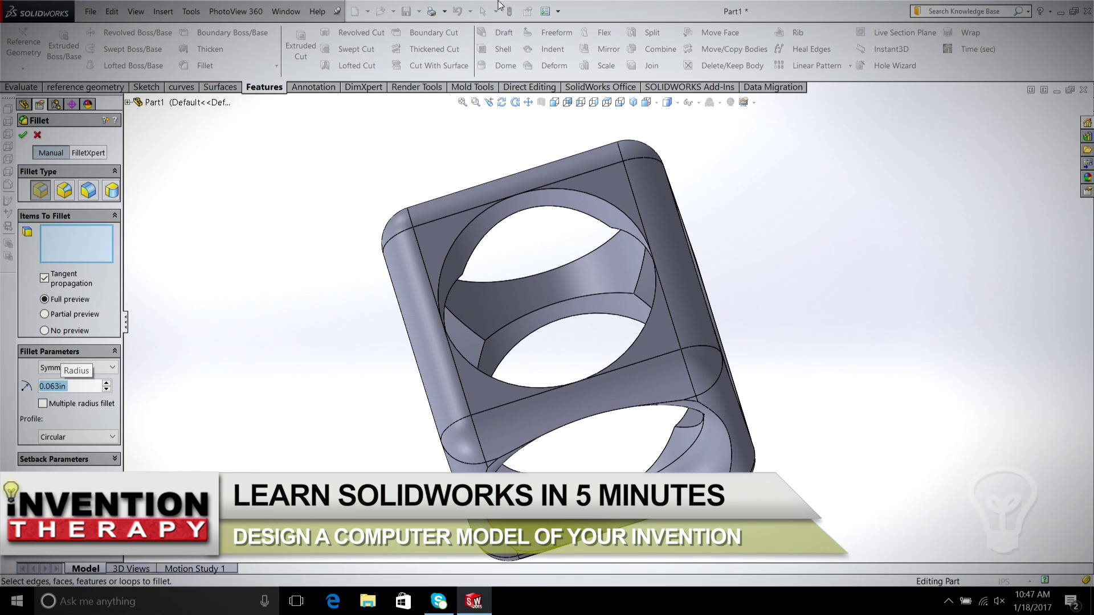
pyautogui.click(588, 197)
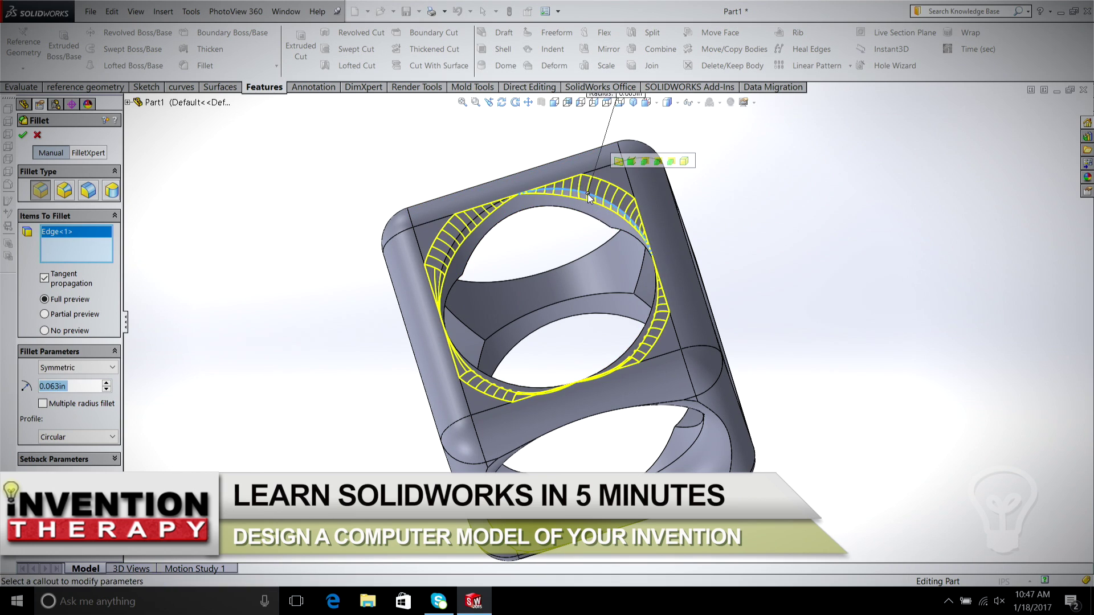
pyautogui.moveTo(604, 409); pyautogui.dragTo(368, 166, button='middle')
pyautogui.click(25, 133)
# Edit the existing edge fillet, replacing its selected faces with the outer edge loops of the cube's faces
pyautogui.moveTo(137, 239); pyautogui.dragTo(162, 255, button='middle')
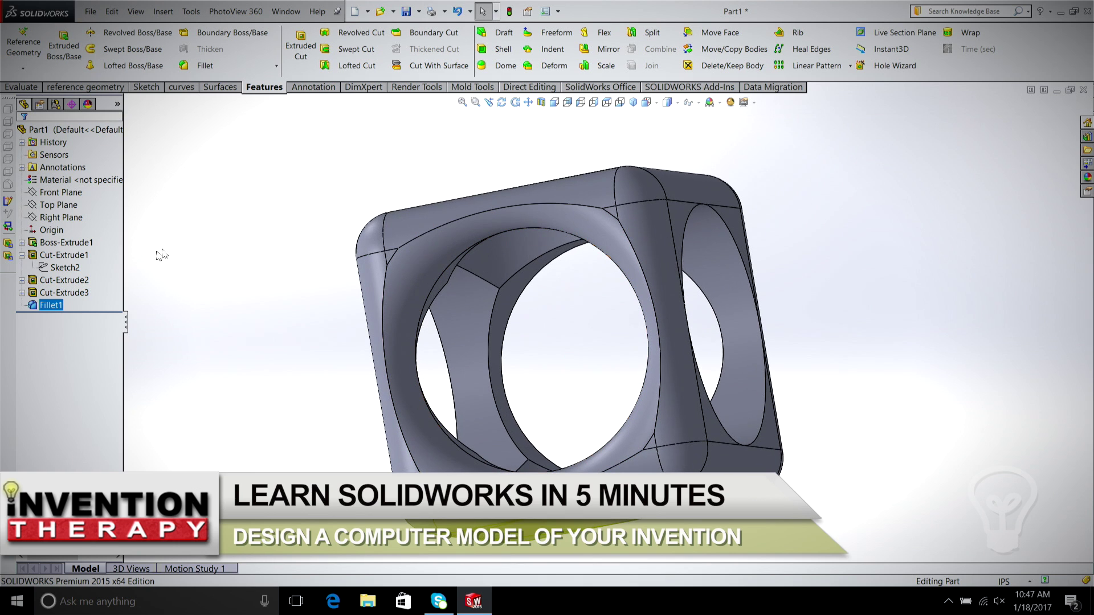
pyautogui.rightClick(53, 307)
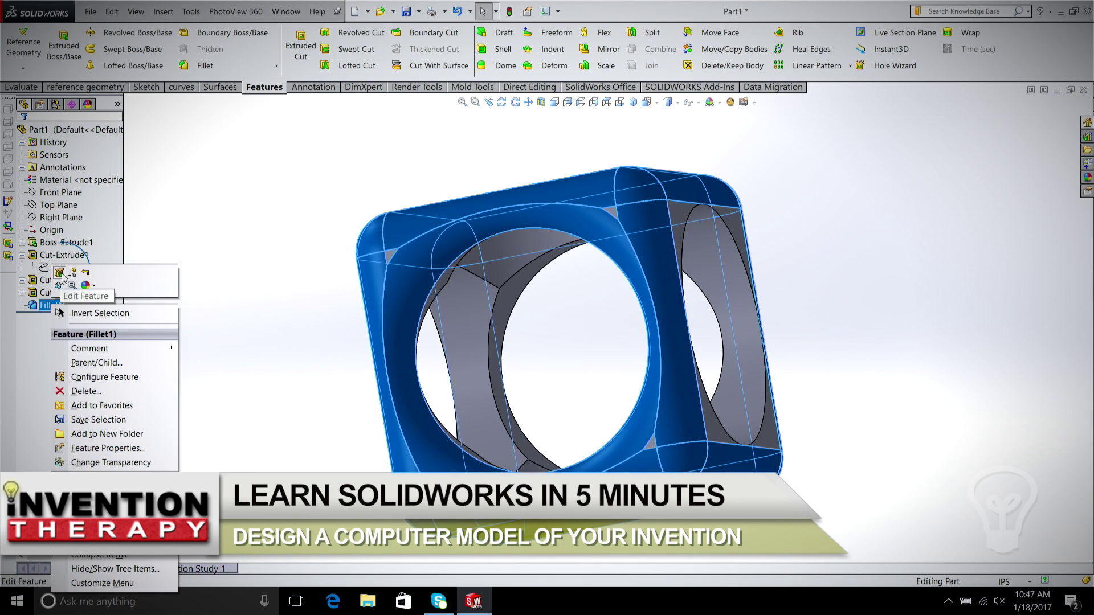
pyautogui.click(59, 273)
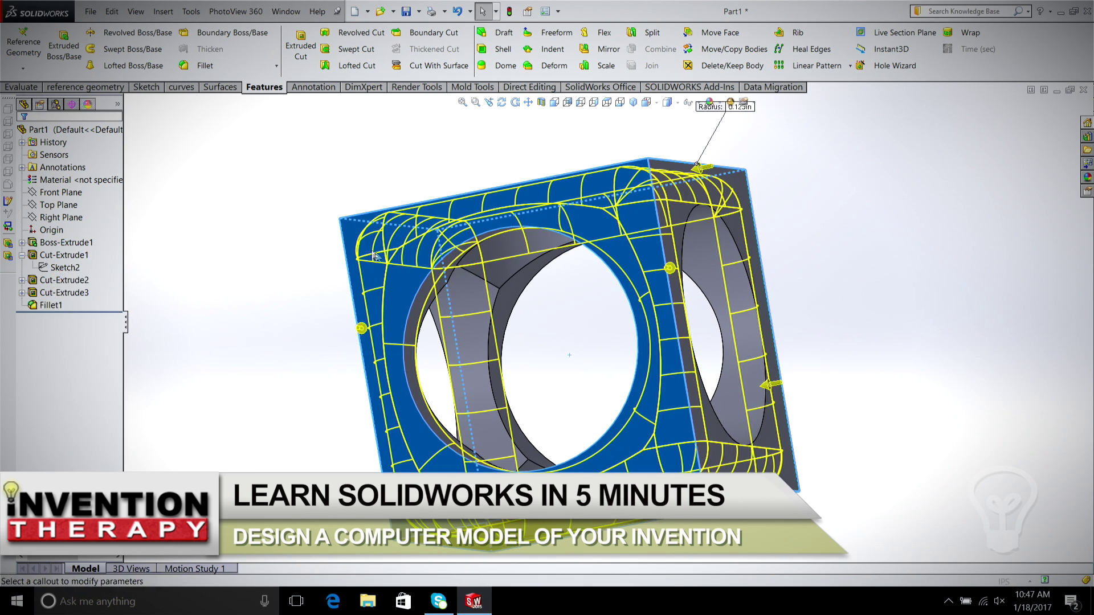
pyautogui.click(403, 302)
pyautogui.hotkey('ctrl', '7')
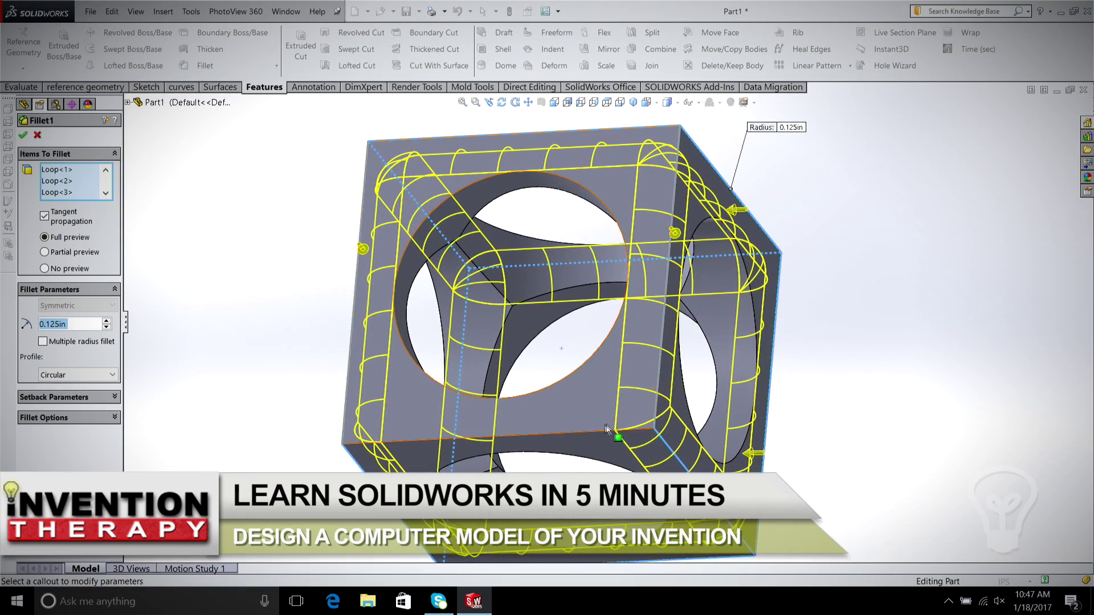
pyautogui.click(596, 432)
# Check the edge fillet's preview from several sides and apply the edited fillet
pyautogui.press('Up')
pyautogui.press('Up')
pyautogui.press('Up')
pyautogui.press('Up')
pyautogui.press('Up')
pyautogui.press('Up')
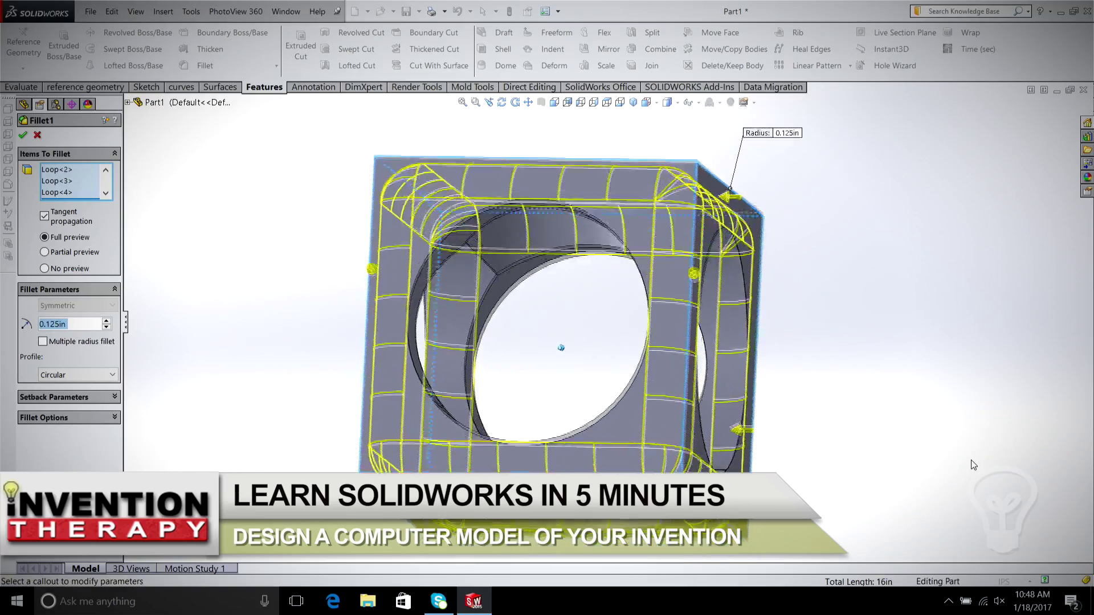
pyautogui.press('Left')
pyautogui.press('Left')
pyautogui.press('Left')
pyautogui.press('Left')
pyautogui.press('Left')
pyautogui.press('Left')
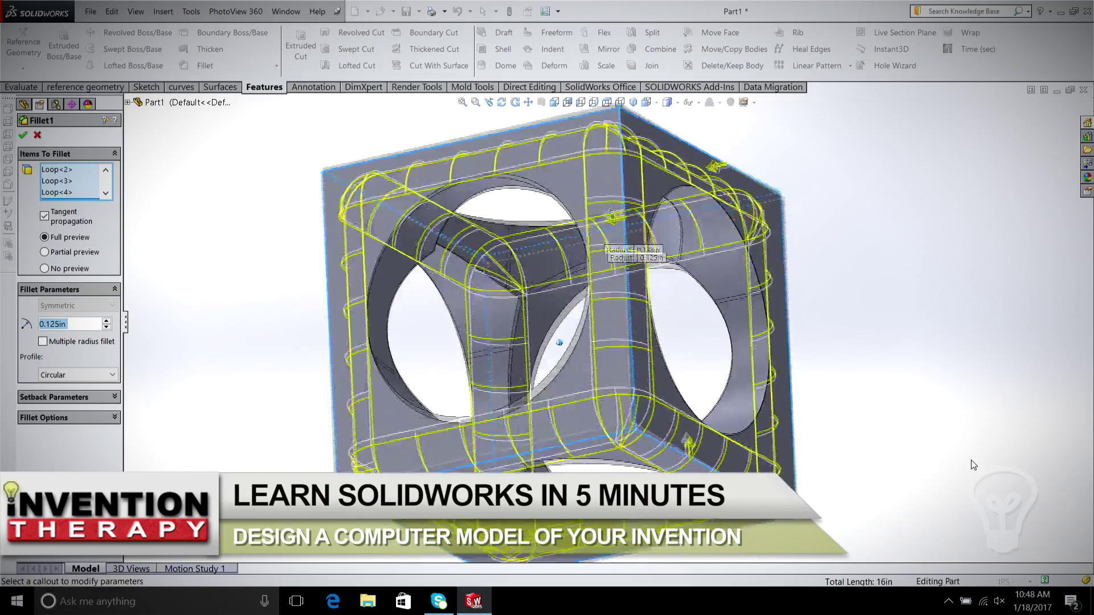
pyautogui.press('Down')
pyautogui.press('Down')
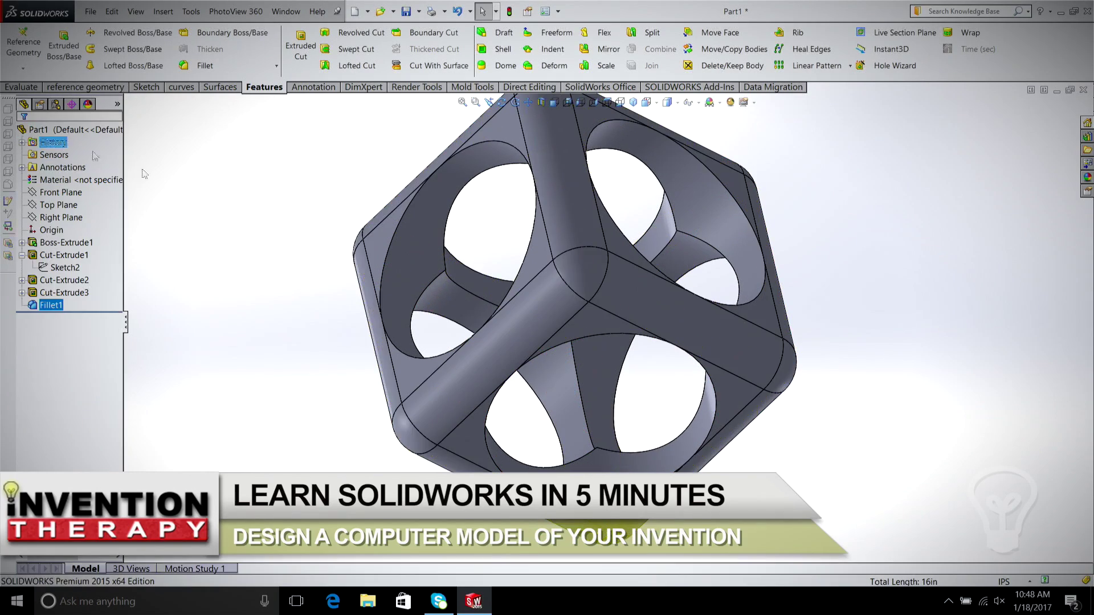
# Start a new fillet with a 0.063 in radius on the edge of one of the cube's holes
pyautogui.moveTo(391, 275); pyautogui.dragTo(444, 325, button='middle')
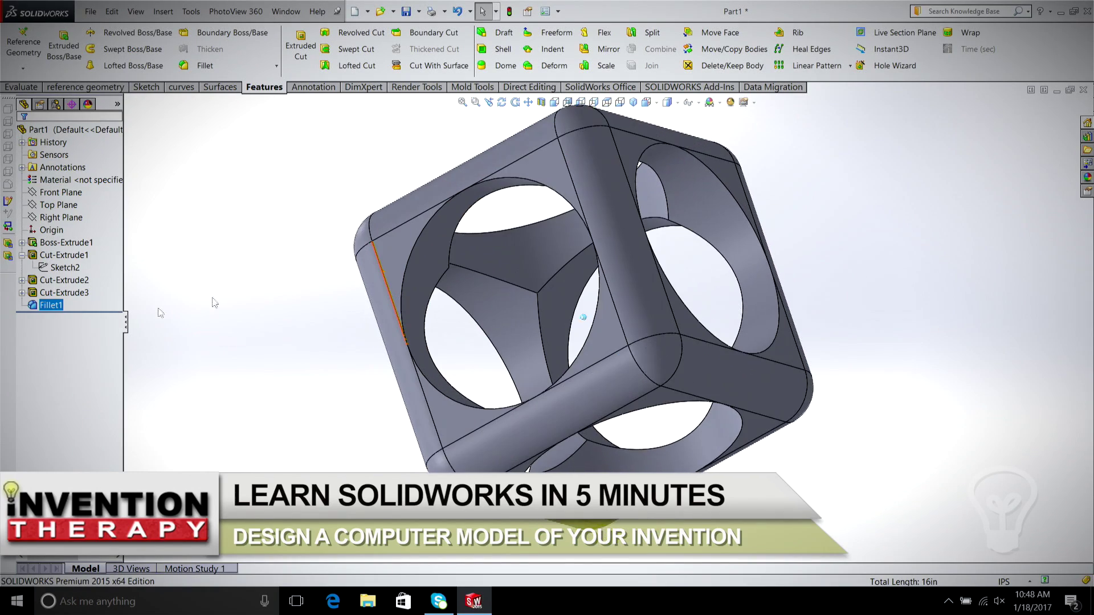
pyautogui.click(208, 67)
pyautogui.write('.063in')
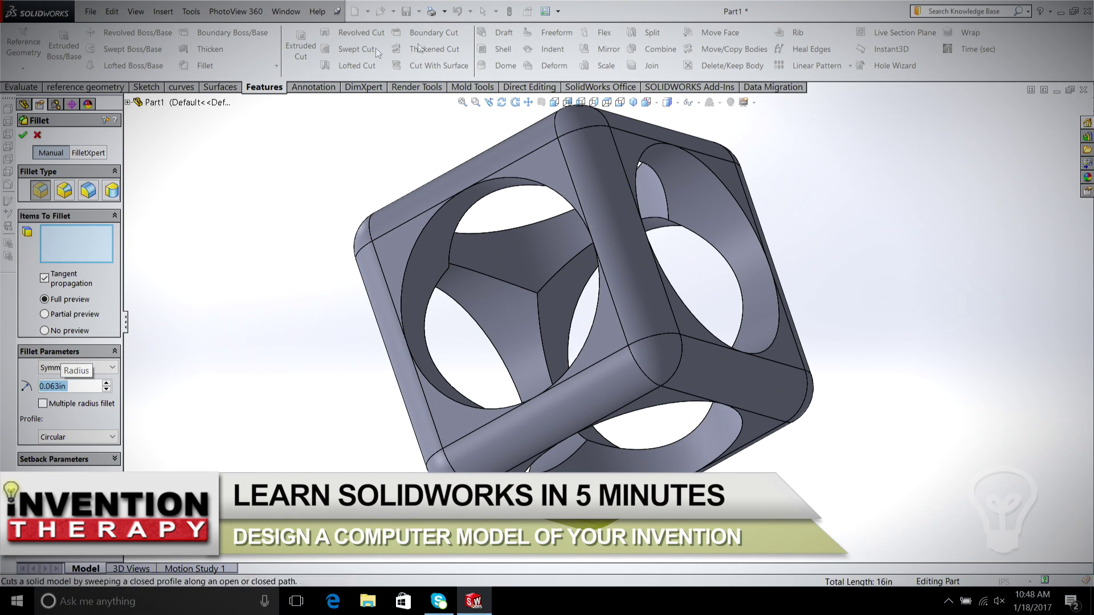
pyautogui.click(536, 180)
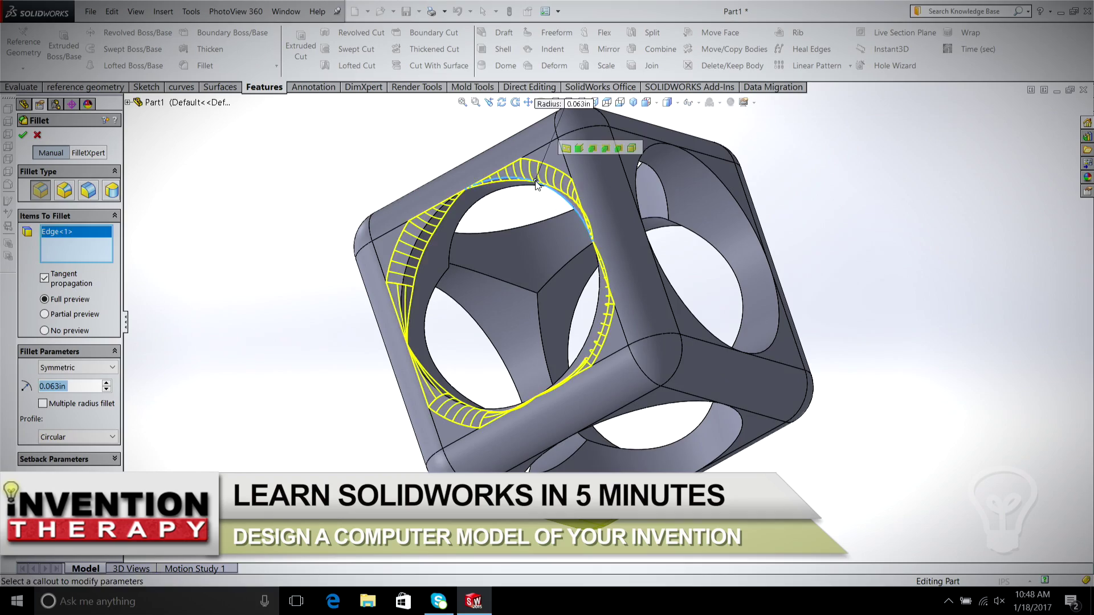
# Add the hole edges on the cube's other faces to the fillet selection
pyautogui.moveTo(576, 188); pyautogui.dragTo(598, 242, button='middle')
pyautogui.click(659, 216)
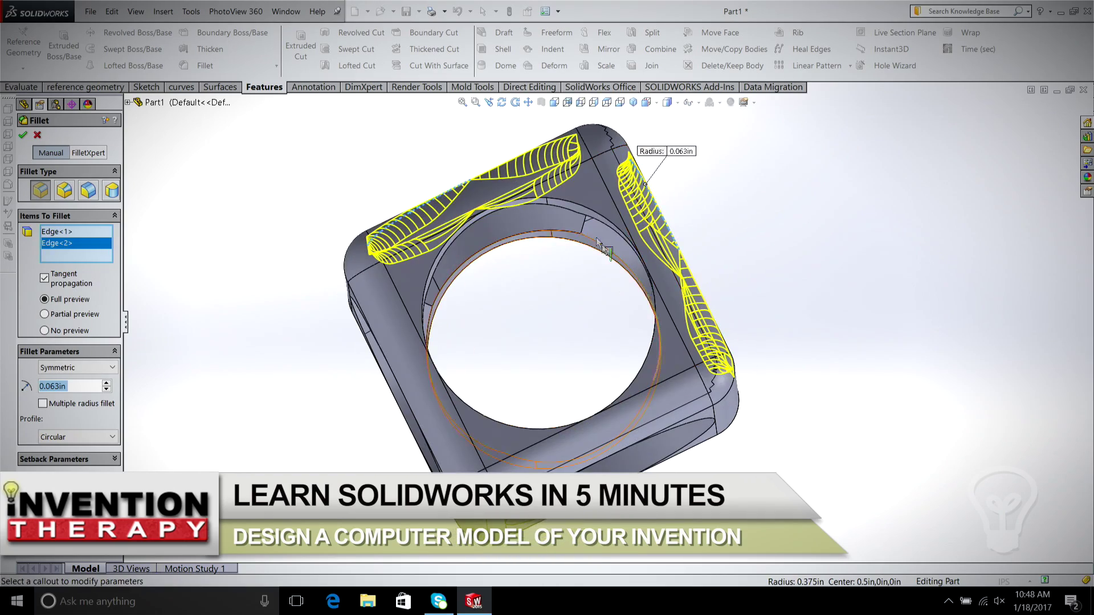
pyautogui.click(584, 204)
pyautogui.moveTo(584, 204); pyautogui.dragTo(605, 319, button='middle')
pyautogui.click(389, 197)
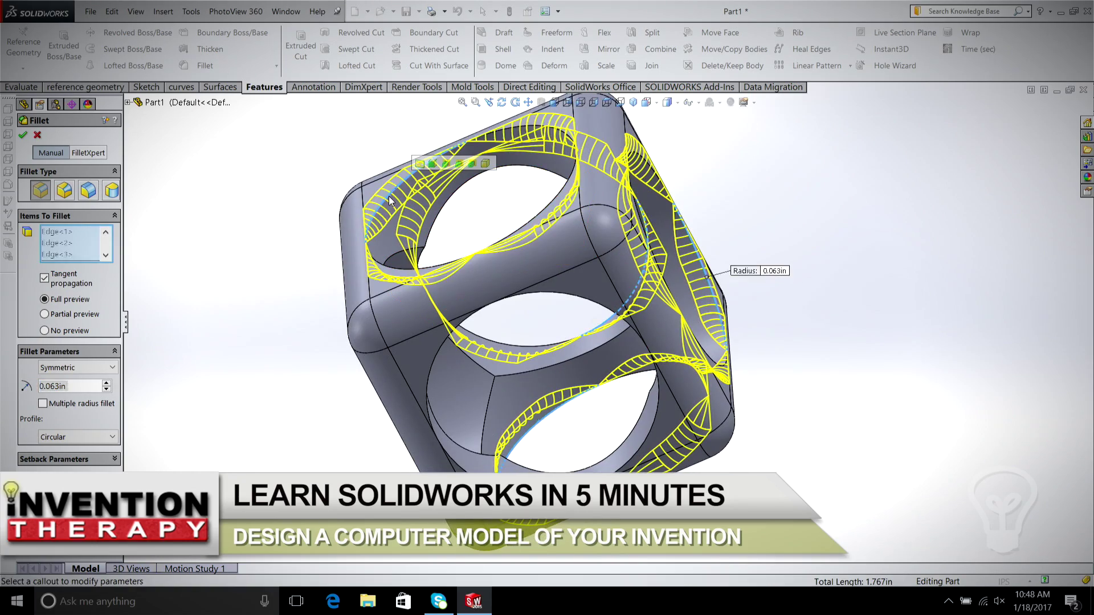